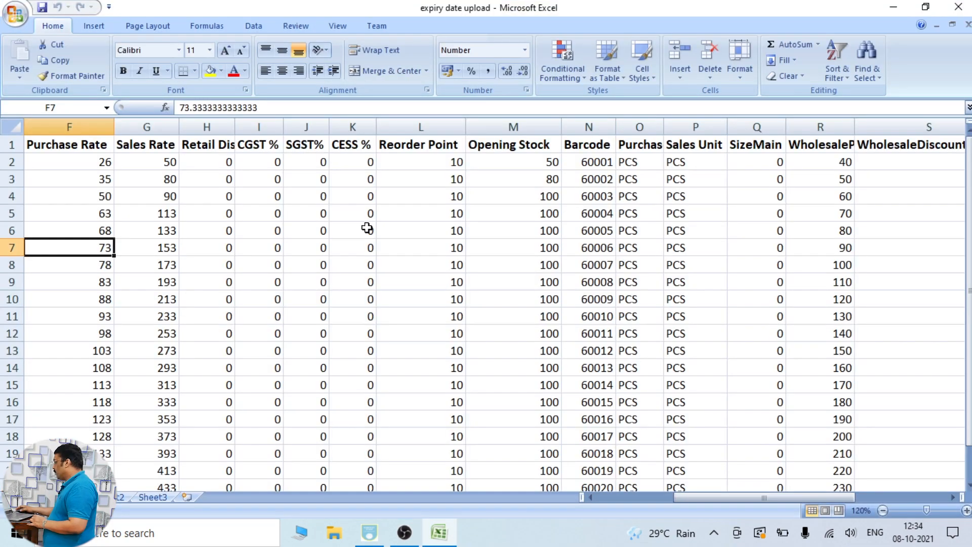
- Examine the Product Name, Sub Category ID and HSN Code columns of the product list
click(361, 228)
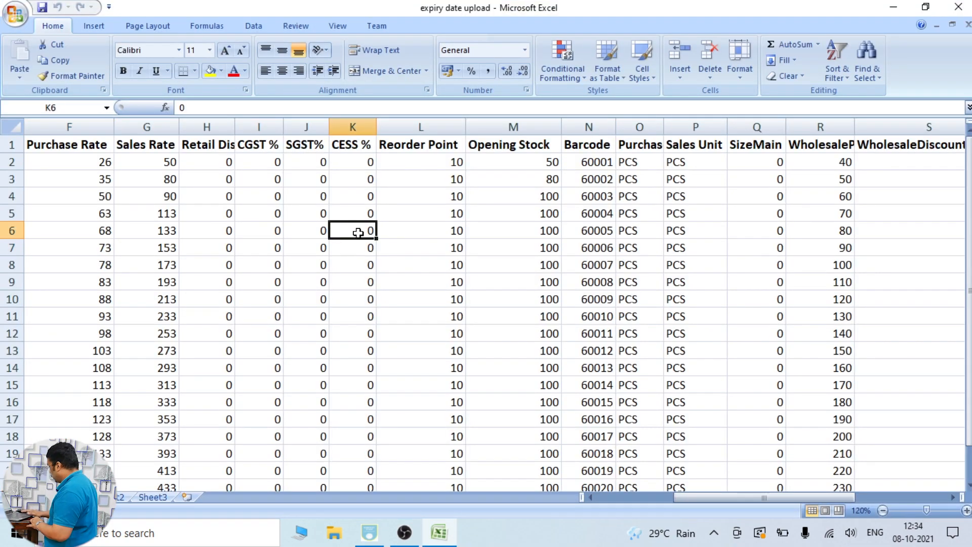
key(Left)
key(Home)
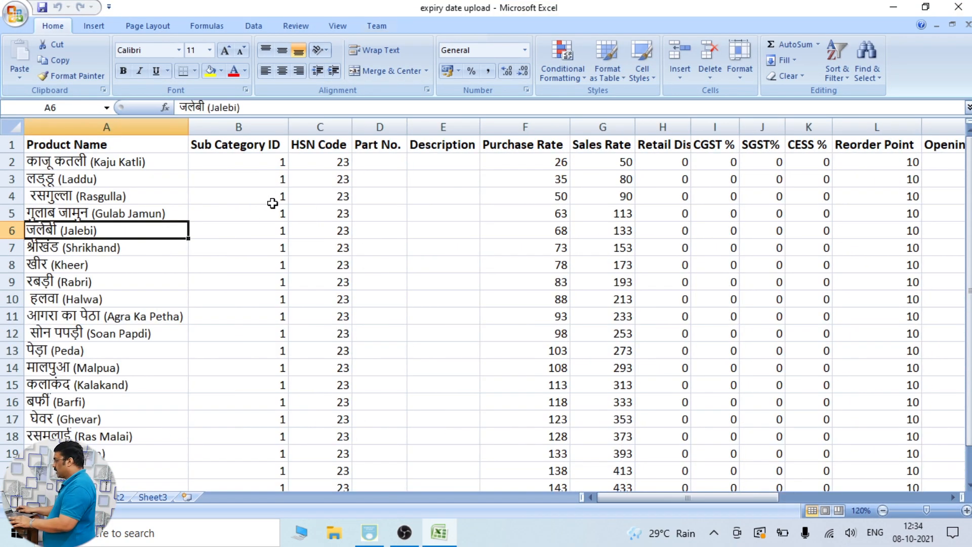
scroll(234, 273, down, 6)
scroll(247, 276, up, 6)
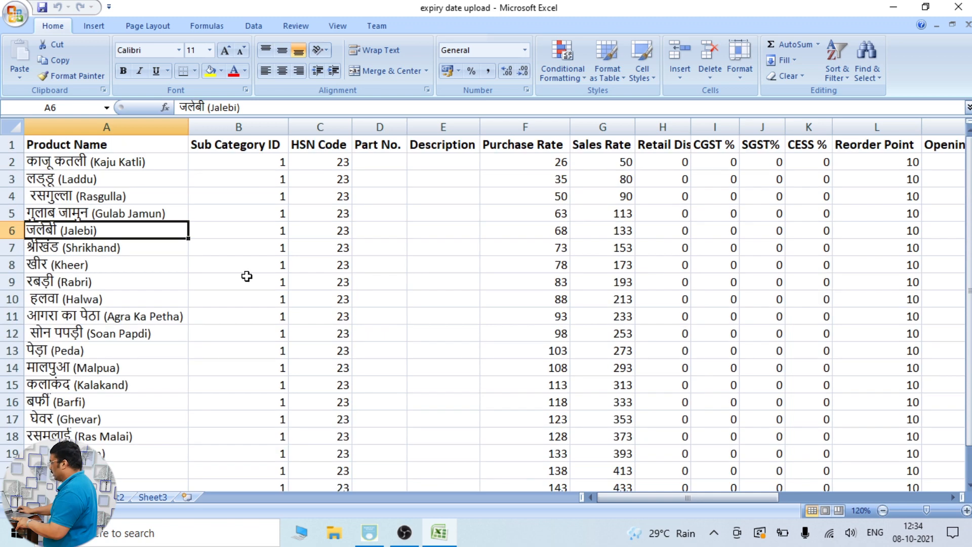
click(340, 276)
drag(260, 168, 271, 479)
click(304, 405)
scroll(268, 360, up, 1)
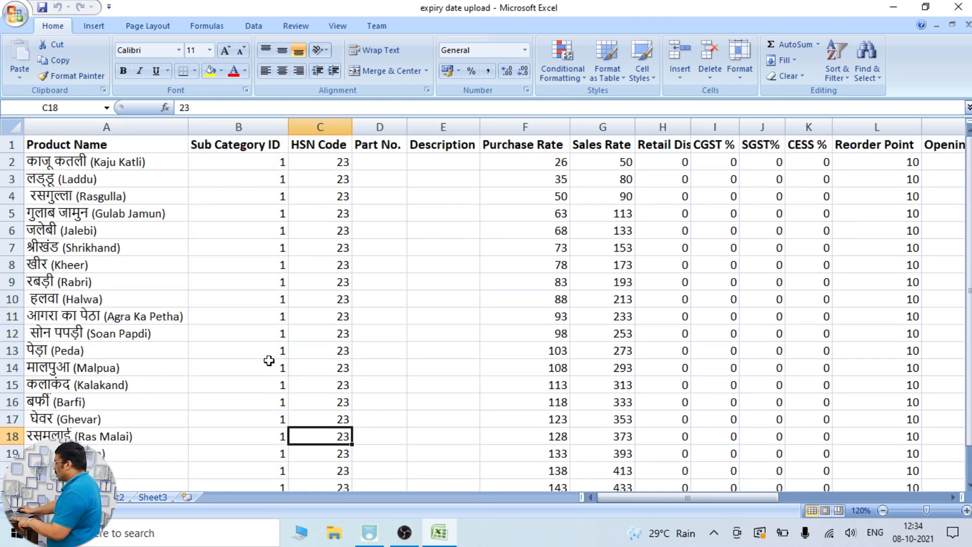
- Set the Sub Category ID to 2 for the products from Agra Ka Petha through Ghevar, cells B11:B17
click(265, 312)
text(2)
key(Return)
click(281, 318)
key(ctrl+c)
drag(269, 319, 264, 419)
key(ctrl+v)
click(319, 388)
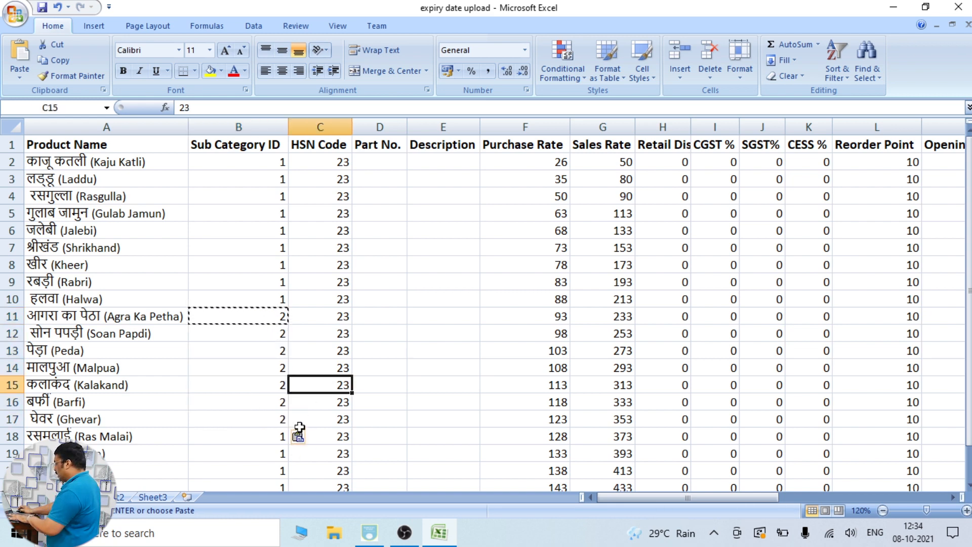
- Set the Sub Category ID to 3 for the products from Barfi through Gujiya, cells B16:B21
scroll(300, 427, down, 3)
click(291, 351)
click(263, 249)
text(3)
click(304, 298)
click(273, 249)
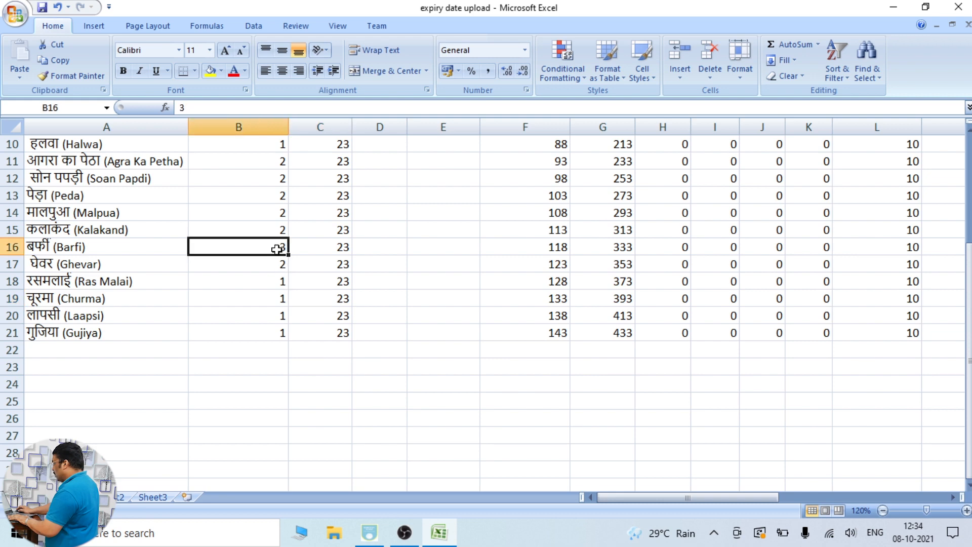
key(ctrl+c)
click(269, 263)
drag(269, 264, 269, 326)
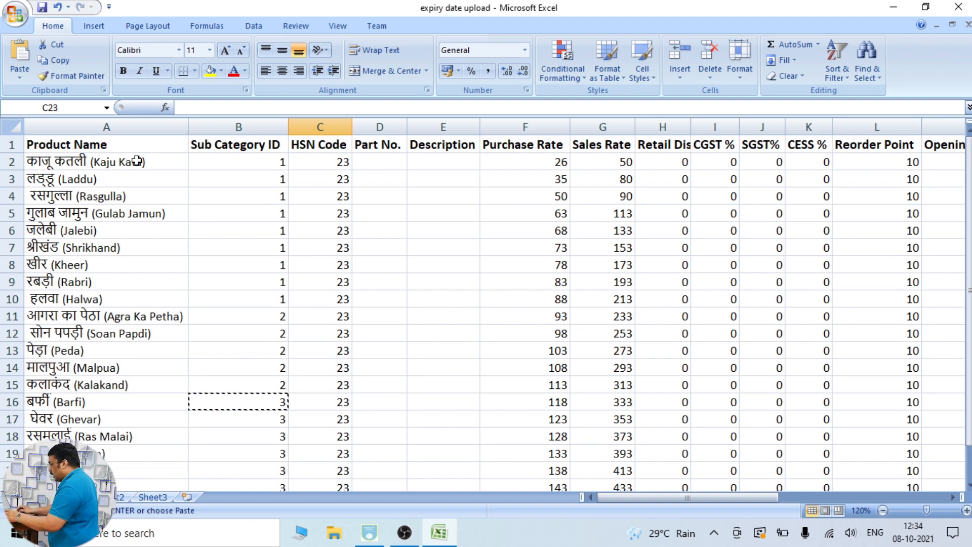
- Examine the Purchase Rate and Sales Rate columns of the product list
key(ctrl+1)
click(121, 152)
mouse_move(18, 139)
mouse_down()
mouse_move(166, 288)
mouse_move(337, 536)
mouse_up()
key(Escape)
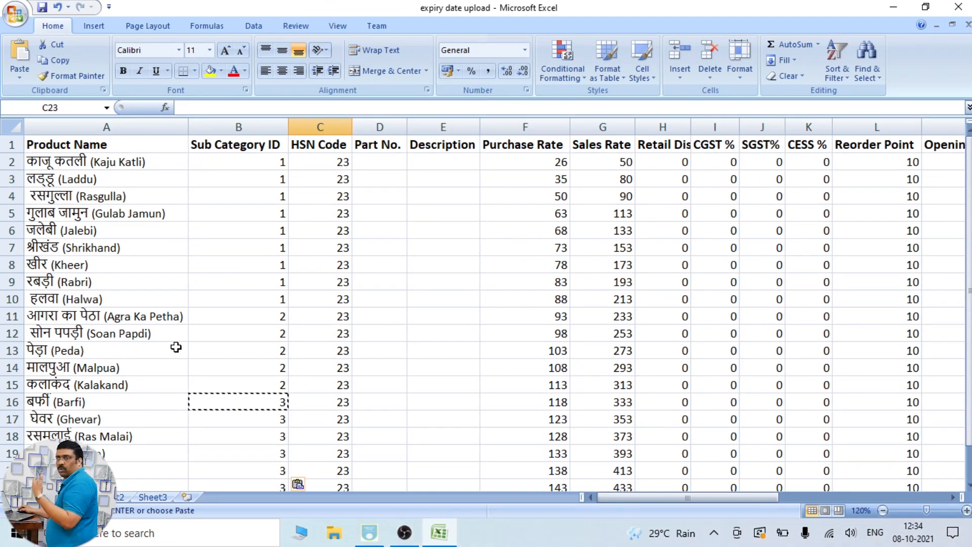
click(320, 420)
click(573, 316)
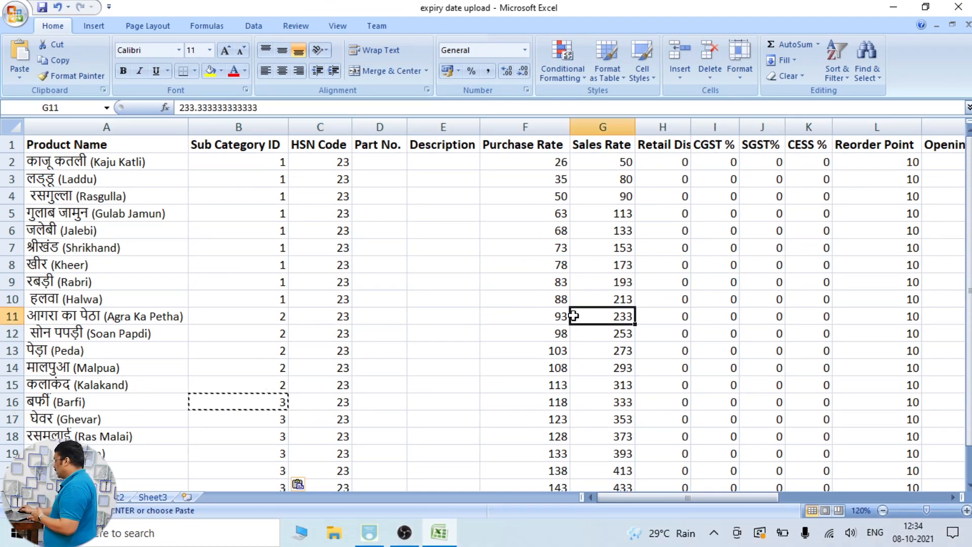
drag(533, 177, 555, 486)
drag(604, 179, 601, 346)
scroll(601, 342, up, 1)
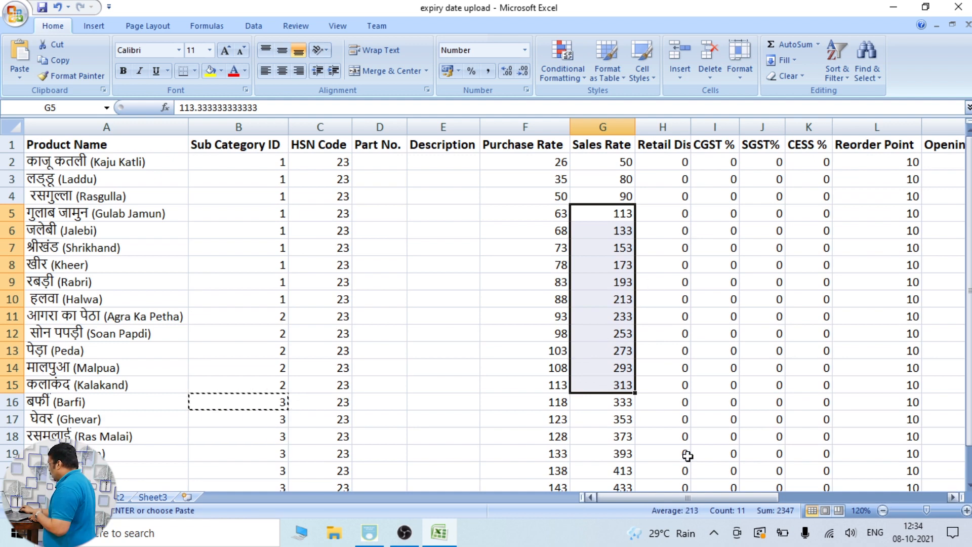
- Examine the tax, reorder point, opening stock and barcode columns through to the last product row
click(680, 420)
key(Right)
key(Right)
key(Right)
key(Right)
key(Right)
key(Right)
key(Right)
key(Right)
key(Right)
key(Right)
key(Right)
key(Right)
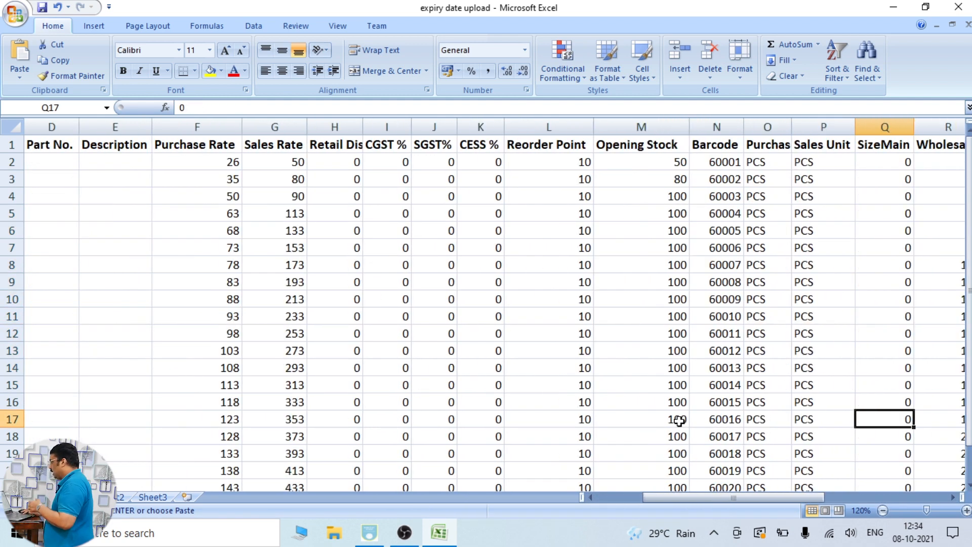
scroll(449, 247, down, 5)
scroll(447, 252, up, 5)
click(444, 165)
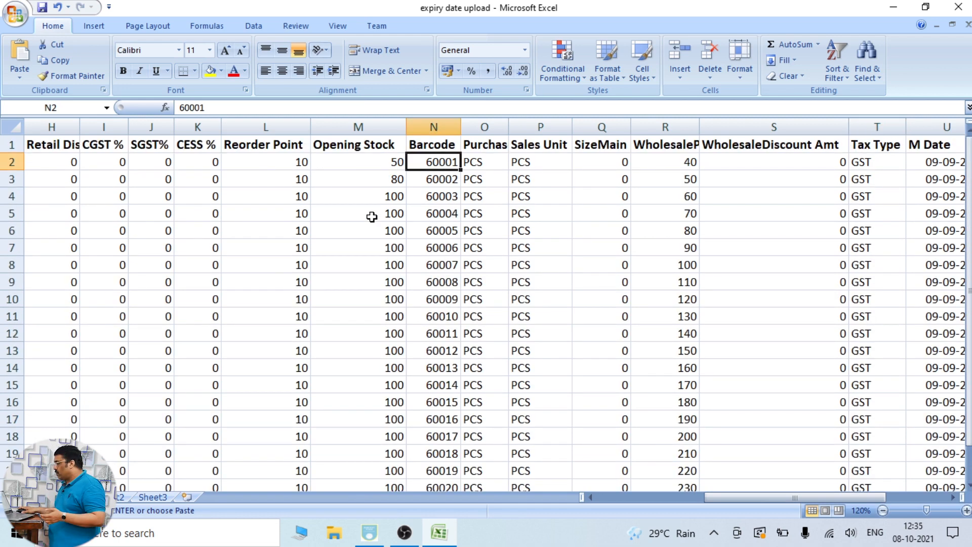
scroll(388, 312, down, 4)
scroll(388, 312, down, 2)
click(419, 185)
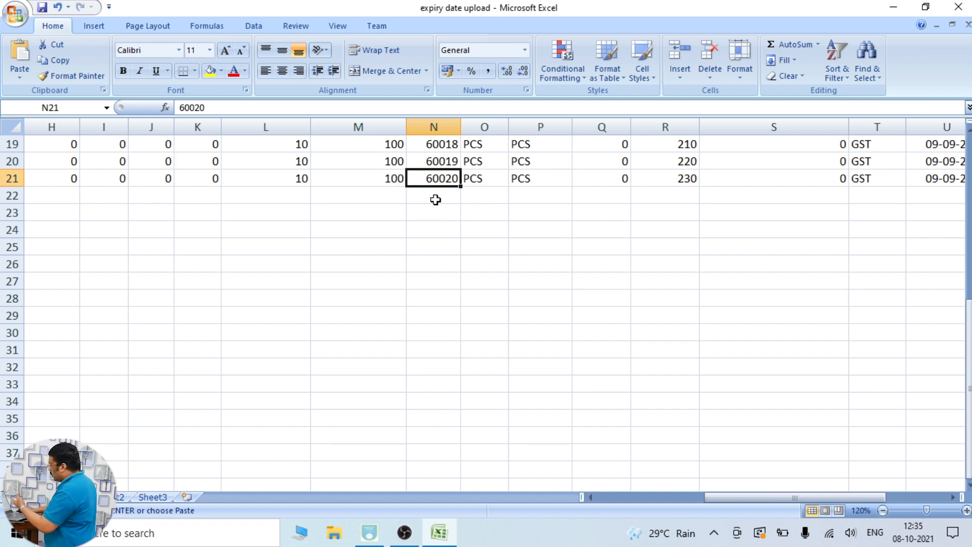
click(433, 197)
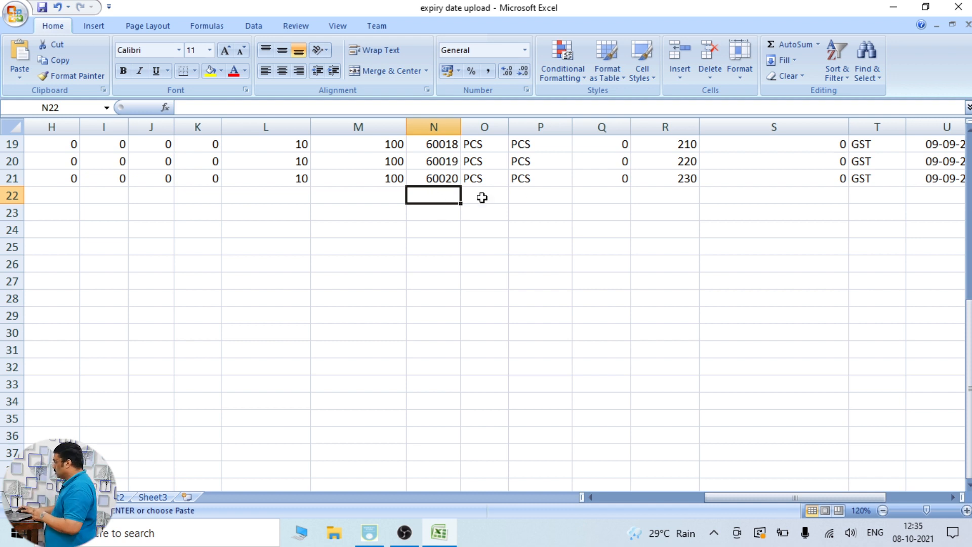
- Examine the unit, wholesale price and tax type columns and the manufacturing and expiry dates in M Date and E Date
click(526, 194)
key(Right)
key(Right)
key(Right)
key(Right)
key(Right)
key(Right)
key(Right)
key(Right)
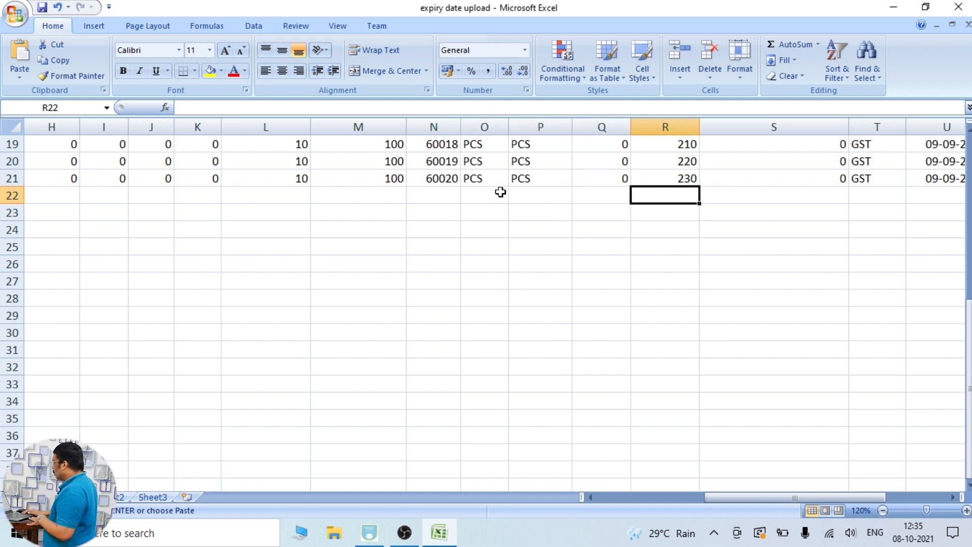
scroll(500, 192, up, 6)
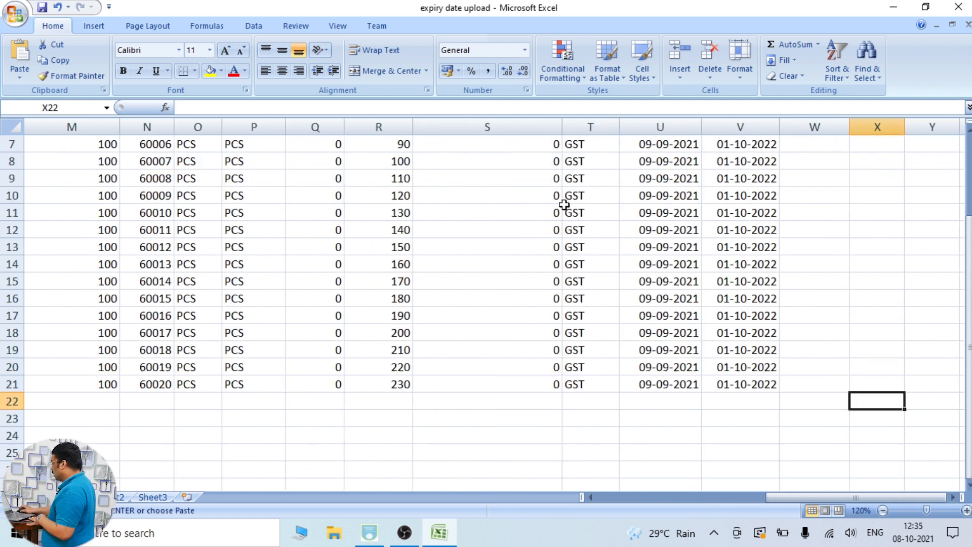
drag(658, 163, 759, 401)
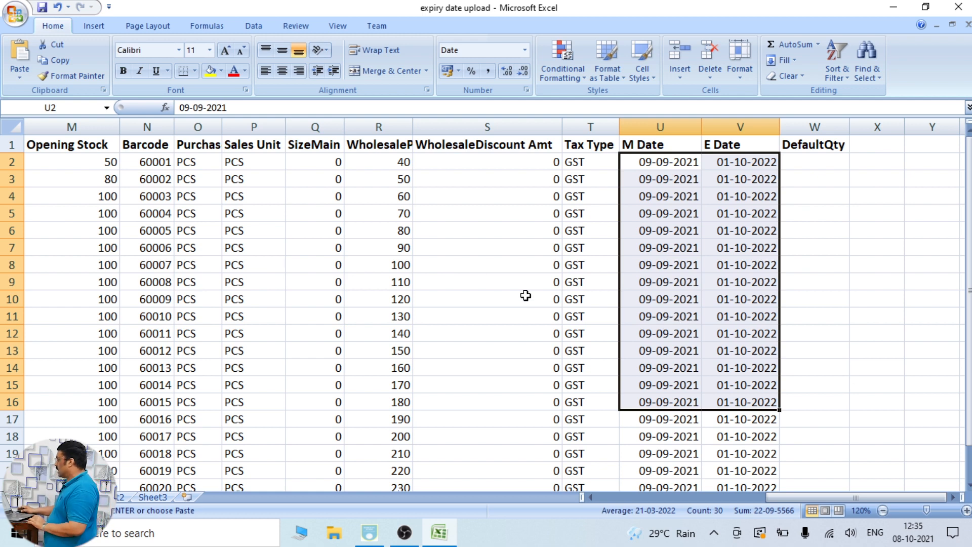
click(473, 267)
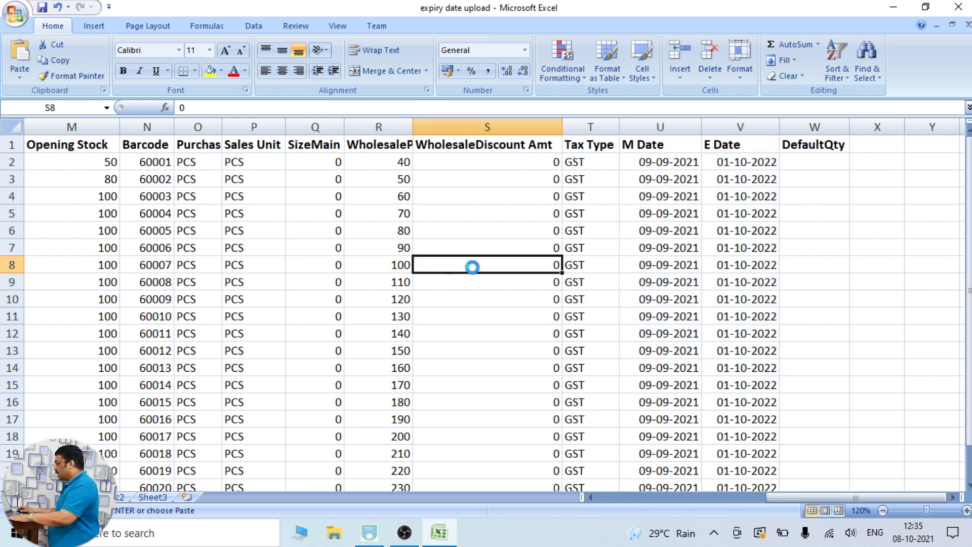
- View the whole product list from the Product Name column at 85% zoom
scroll(473, 267, down, 3)
click(523, 306)
key(Left)
key(Home)
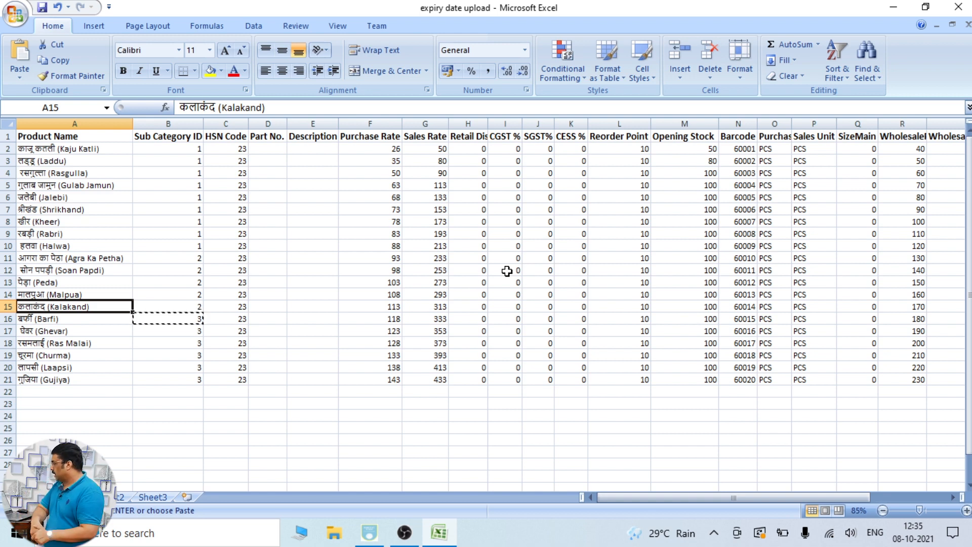
- Switch to POS Raintech, open the Sub Category master form and load the existing GENERAL record
click(365, 534)
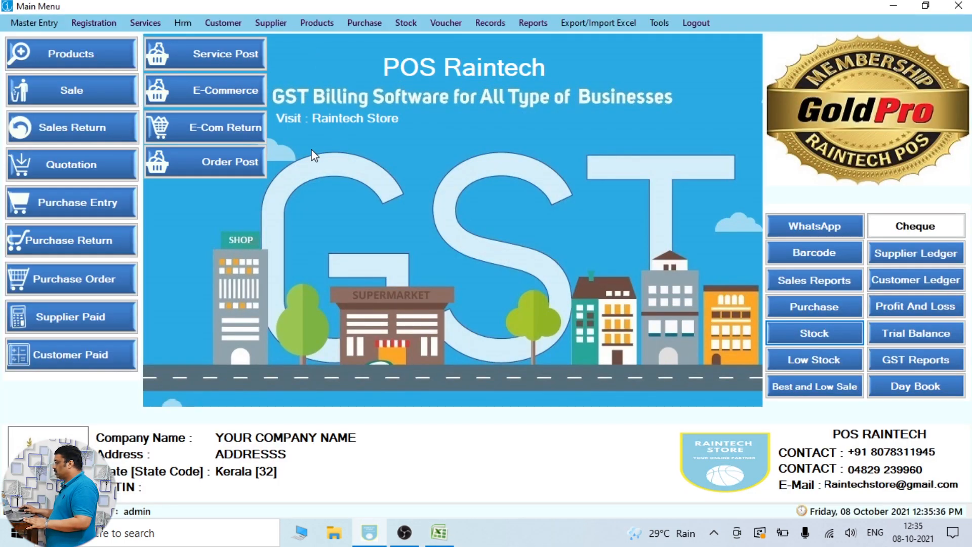
click(52, 24)
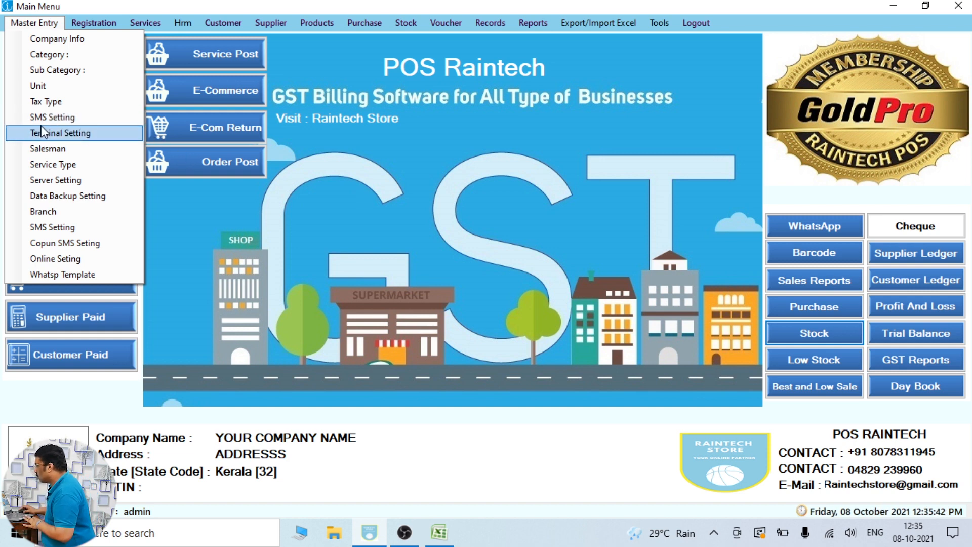
click(47, 71)
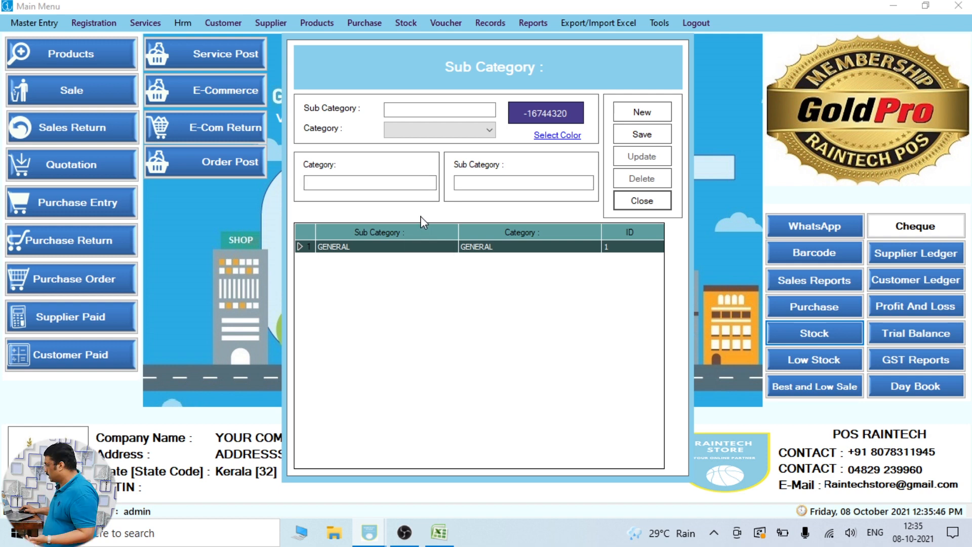
click(386, 247)
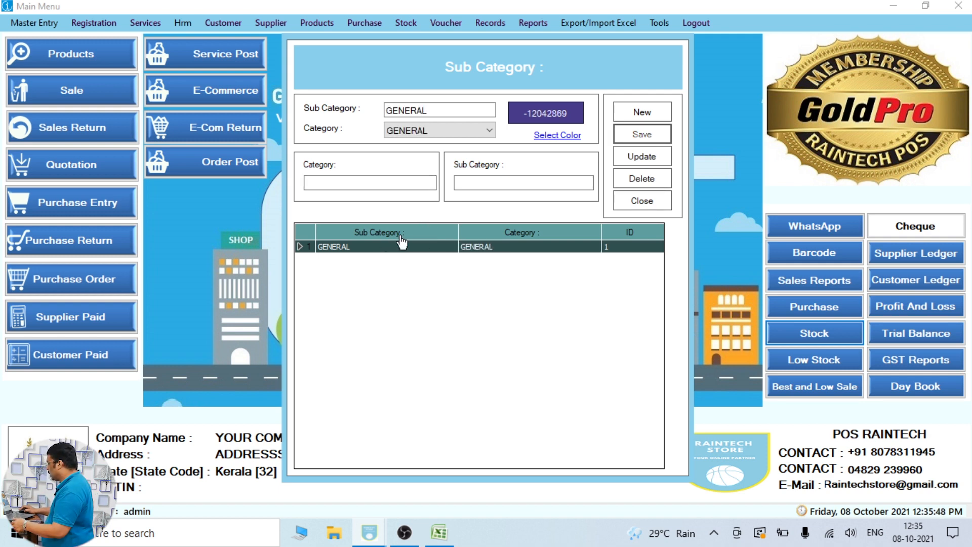
- Create the sub category WEST SWEETS under the GENERAL category and save it
click(642, 112)
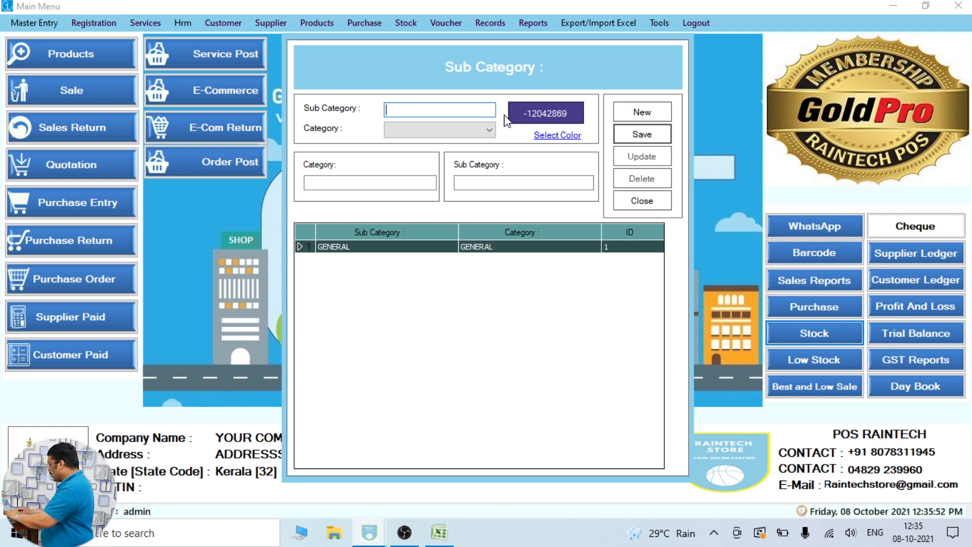
key(Caps_Lock)
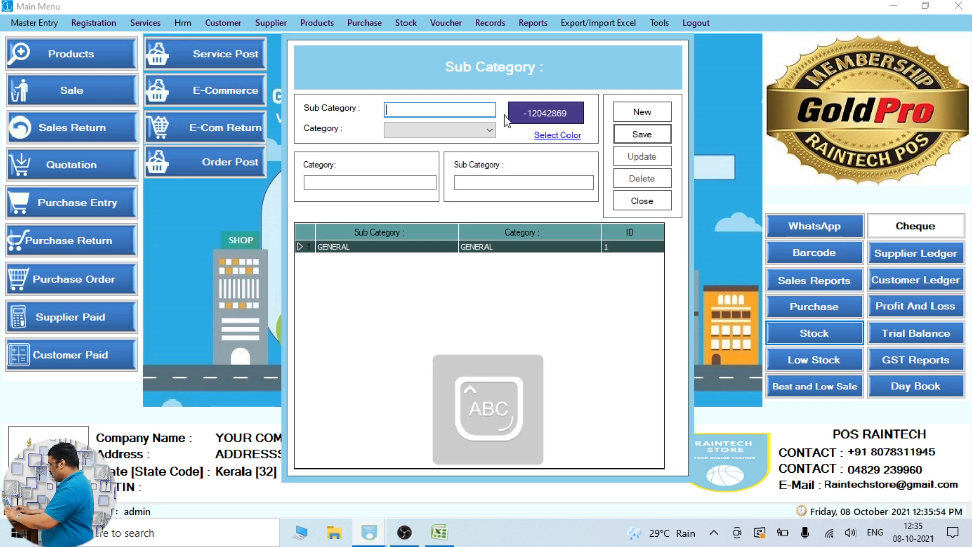
text(WEST SWEETS)
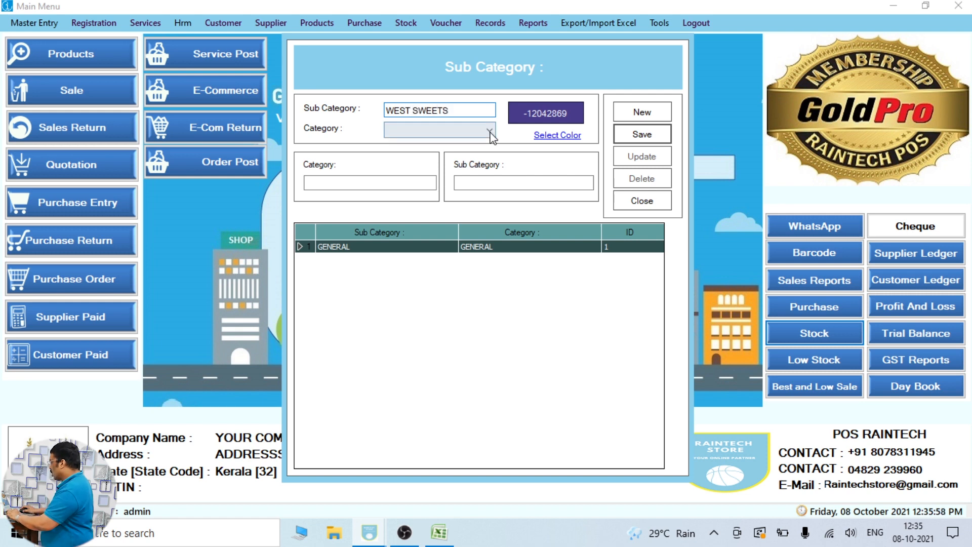
click(489, 130)
click(462, 145)
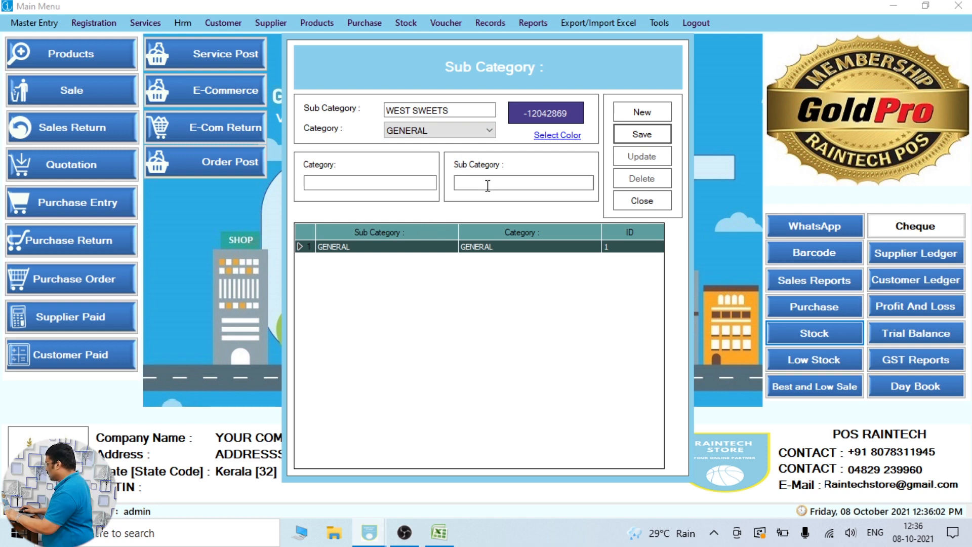
click(641, 134)
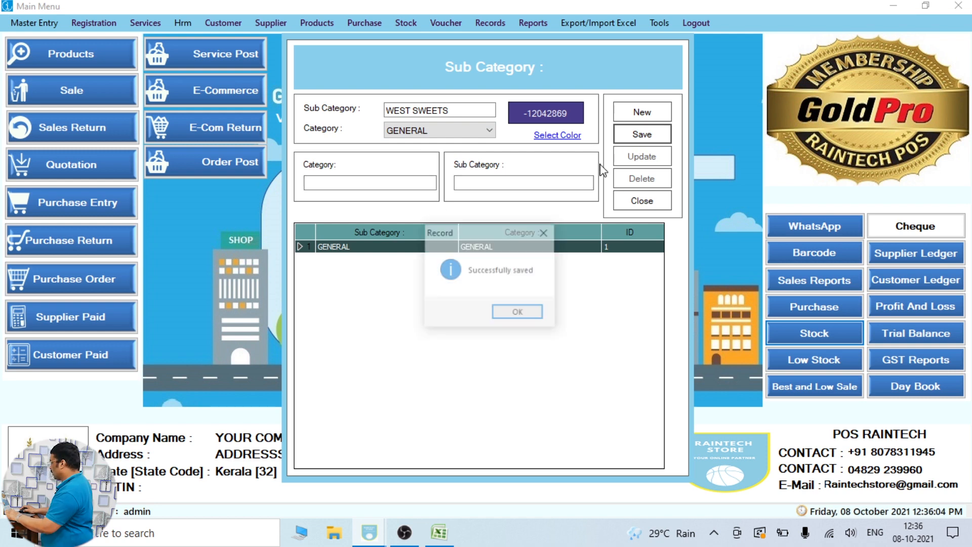
click(538, 305)
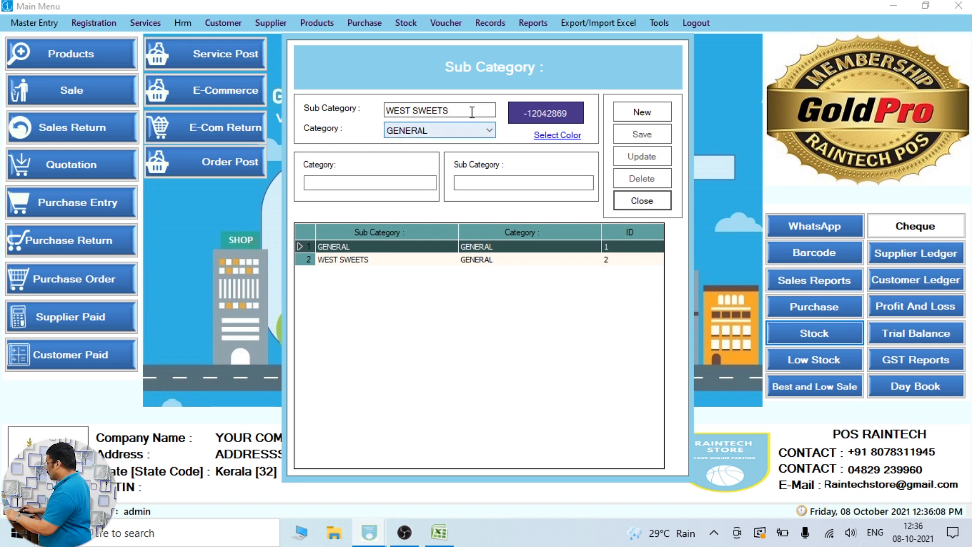
- Create another new sub category named NORTH SWEETS under the GENERAL category and save it
drag(473, 112, 152, 123)
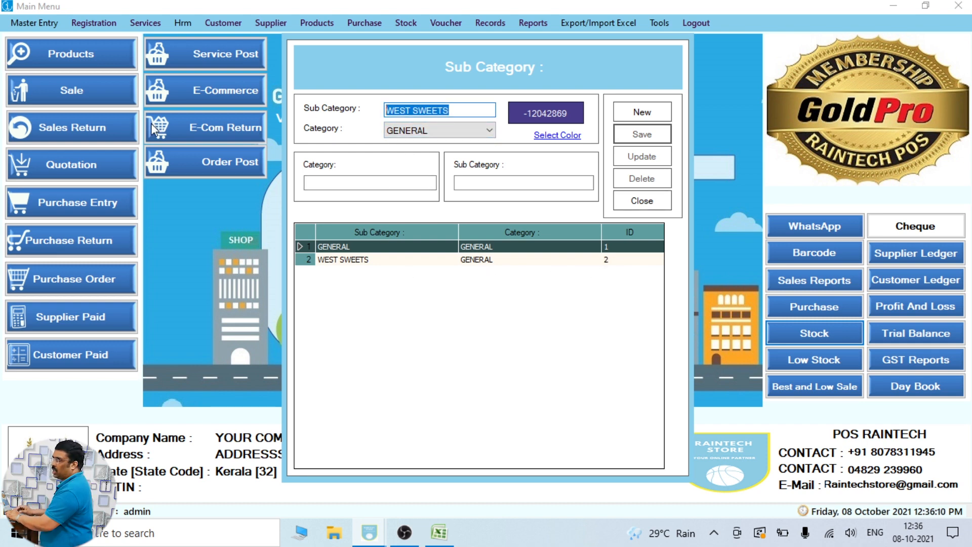
text(NORTH)
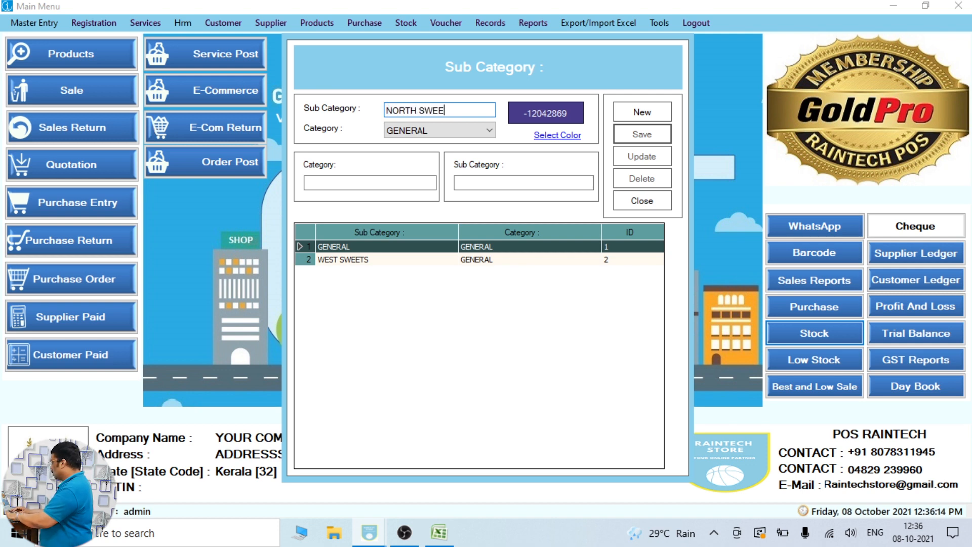
click(643, 136)
click(471, 131)
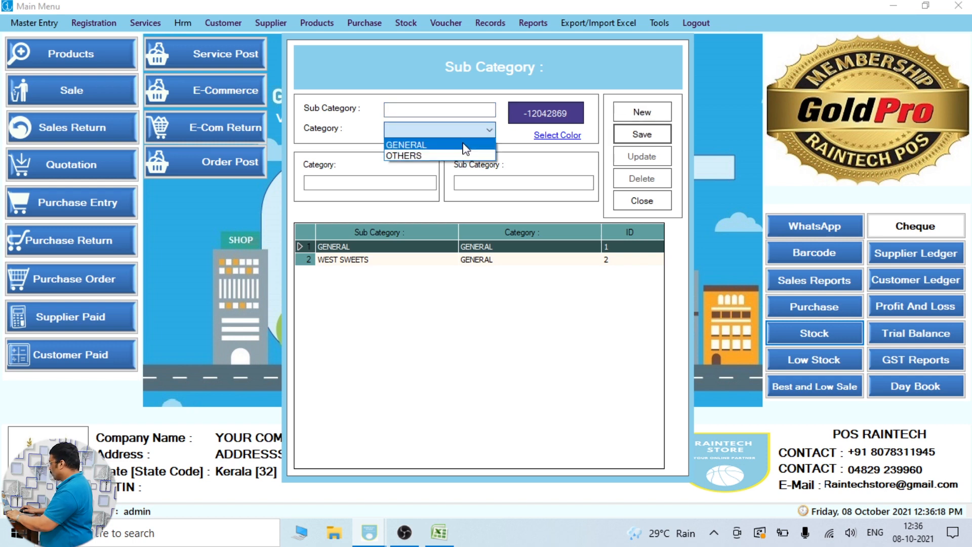
click(463, 146)
click(444, 113)
text(NOTH)
key(BackSpace)
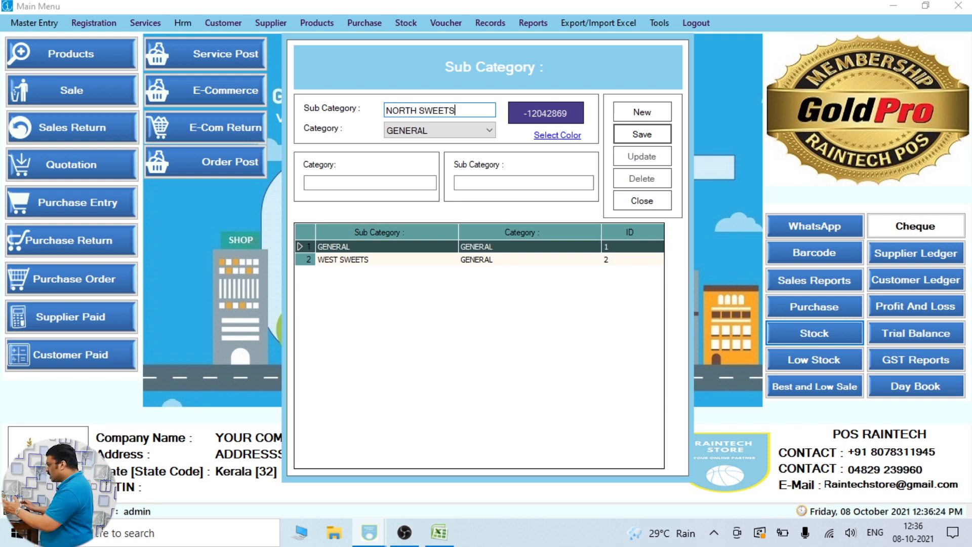
click(655, 136)
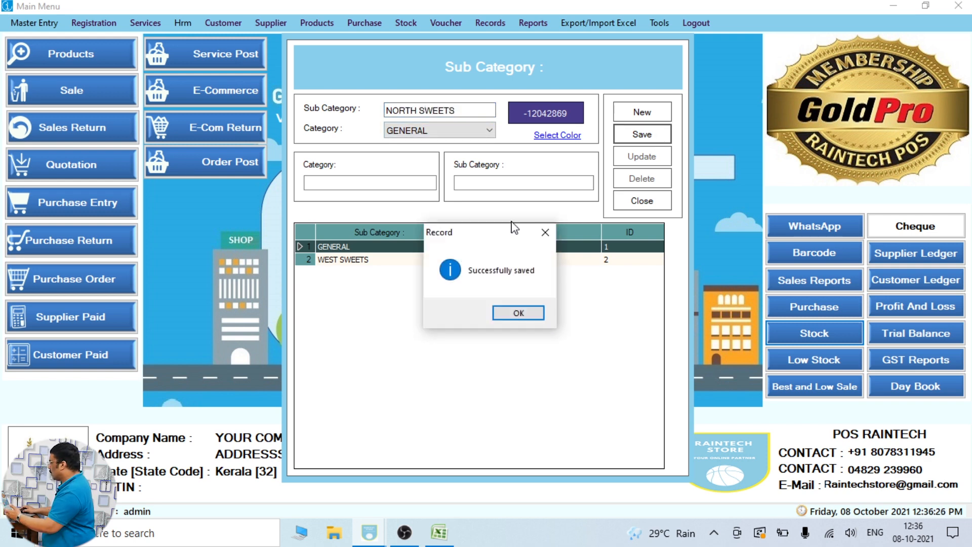
click(518, 314)
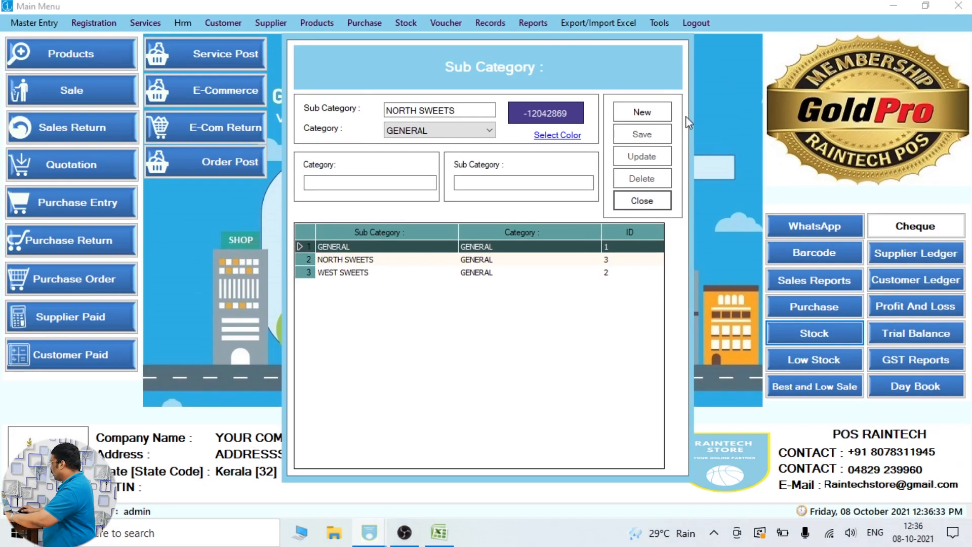
- Close the Sub Category form, switch to Excel to check the sub category IDs, and save and close the expiry date upload workbook
click(657, 201)
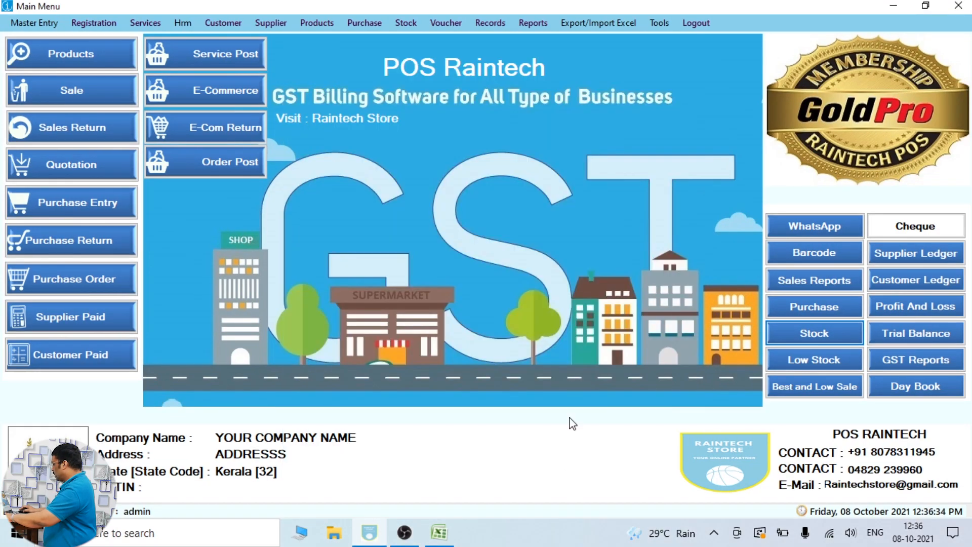
click(438, 533)
click(212, 356)
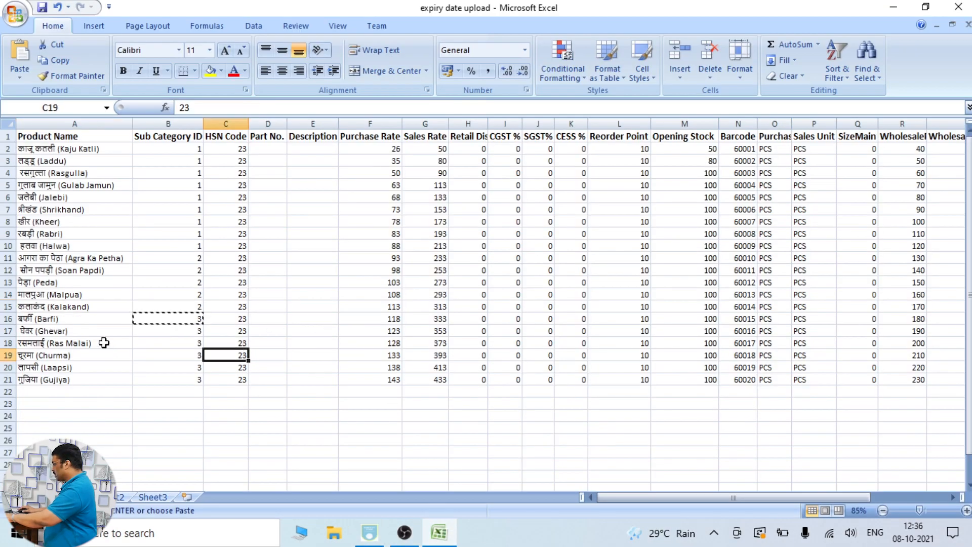
drag(185, 150, 195, 359)
click(476, 340)
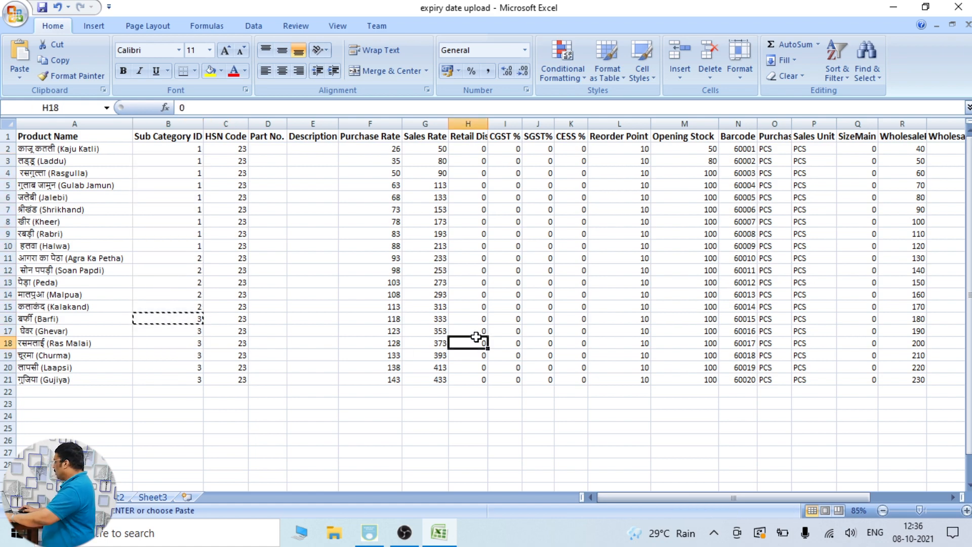
click(43, 7)
click(958, 7)
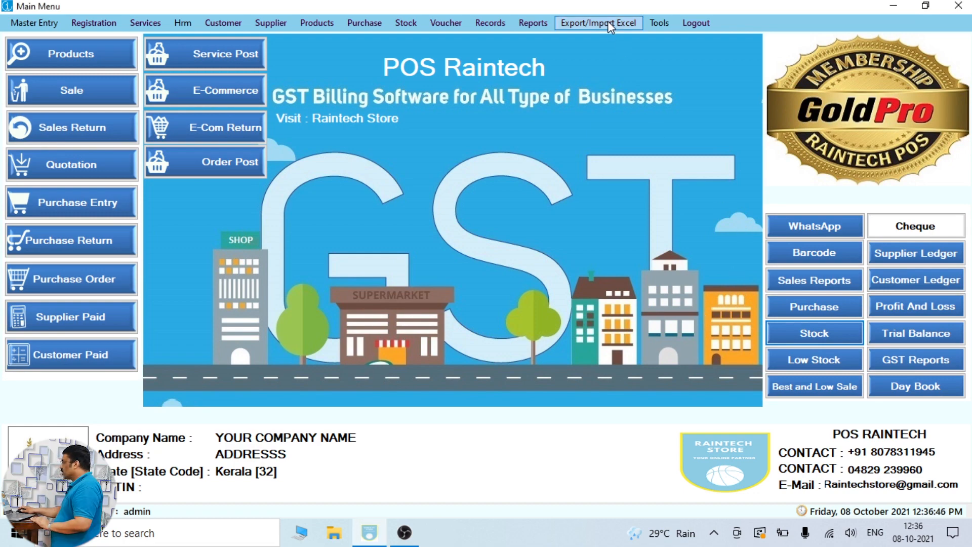
- Open the Excel export/import sheet for products in POS Raintech
click(586, 23)
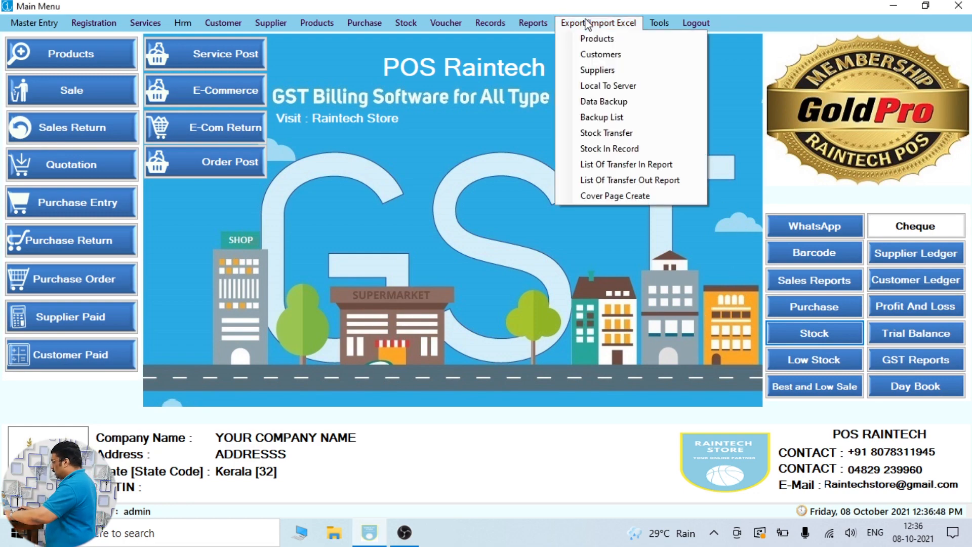
key(ctrl+1)
click(582, 27)
drag(531, 33, 668, 99)
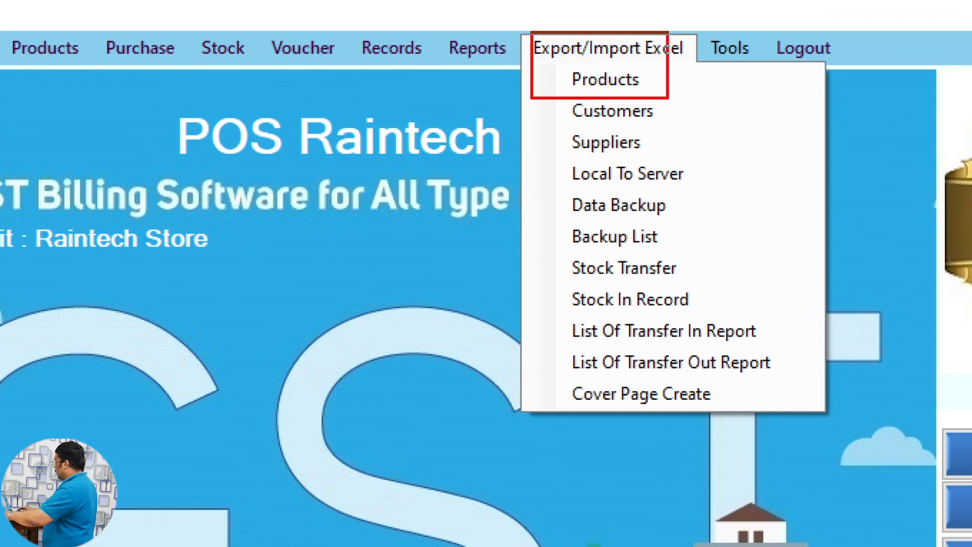
key(Escape)
click(598, 20)
click(597, 40)
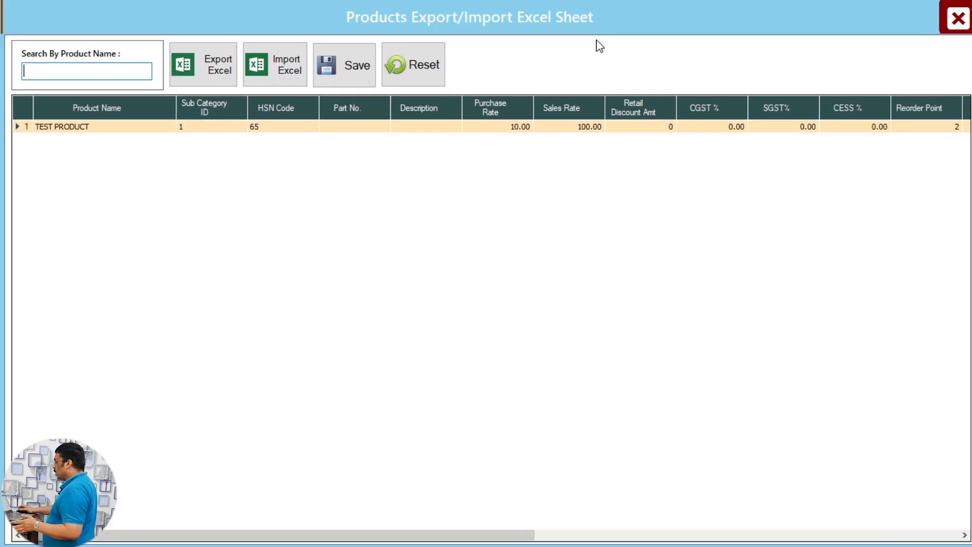
- Import the product list from the Excel file "expiry date upload" on the Desktop
key(ctrl+1)
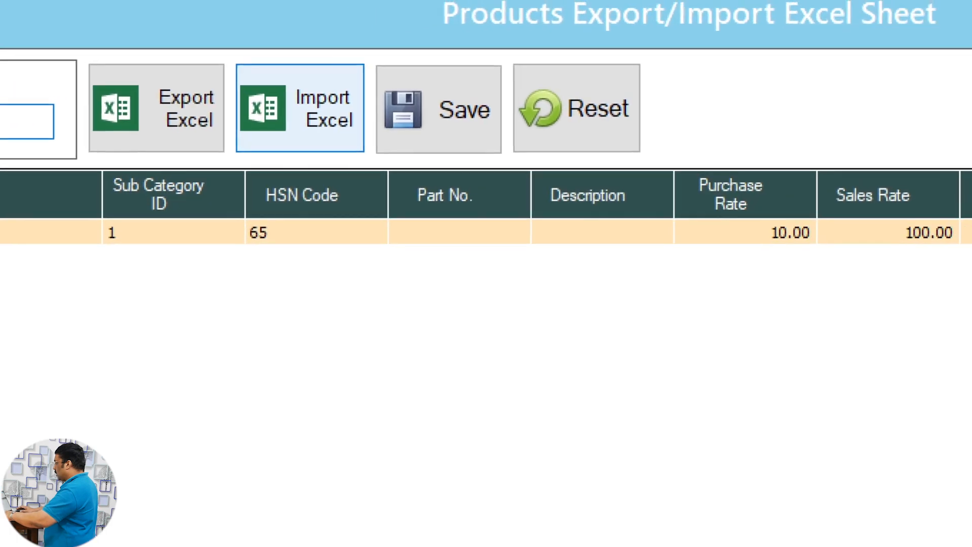
click(238, 50)
mouse_move(239, 50)
mouse_down()
mouse_move(336, 173)
mouse_move(375, 194)
mouse_up()
key(Escape)
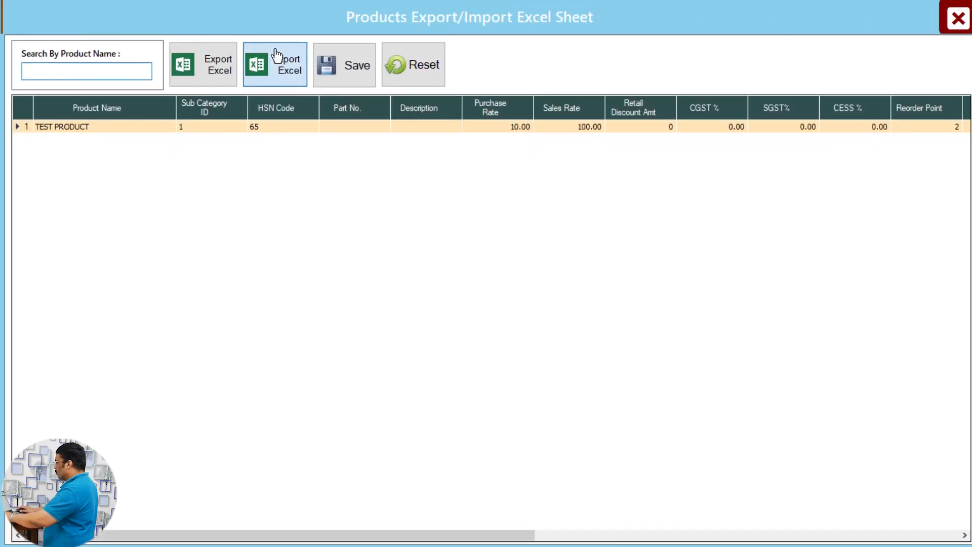
click(275, 59)
scroll(283, 222, down, 5)
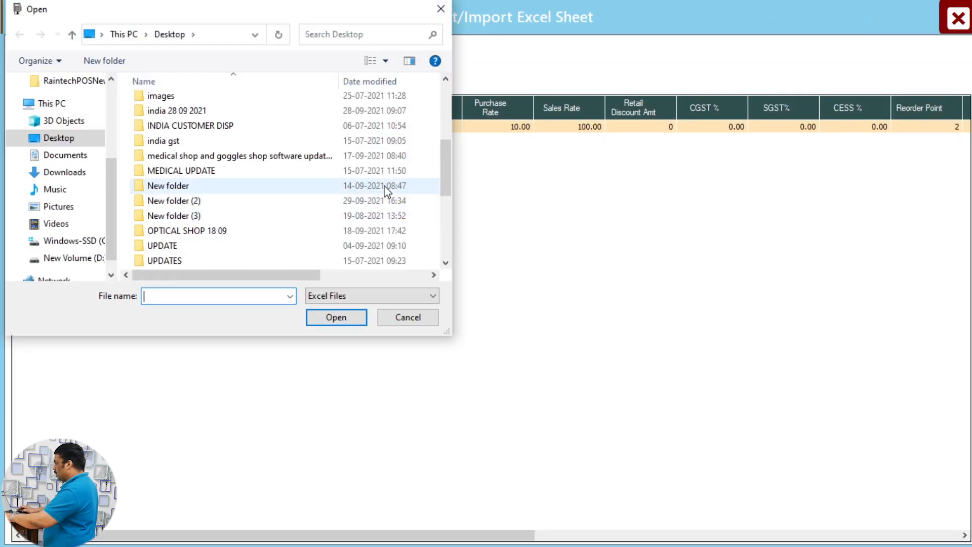
scroll(268, 167, down, 5)
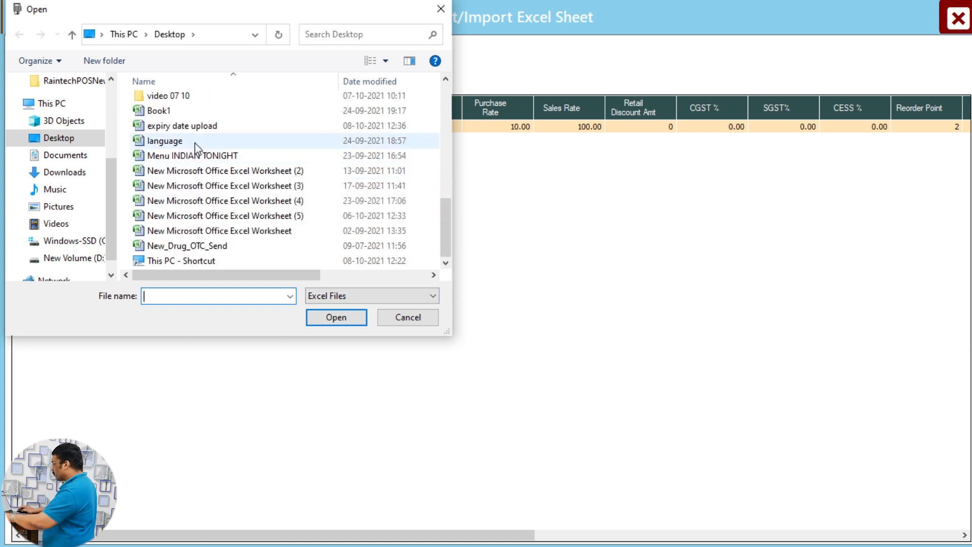
double_click(198, 126)
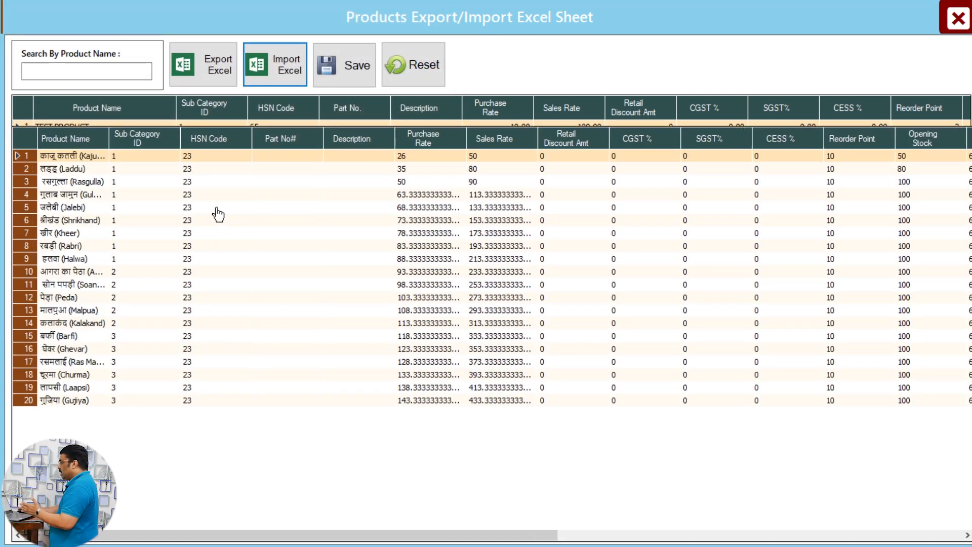
- Save the imported products to the database and close the Products Export/Import Excel Sheet
click(360, 63)
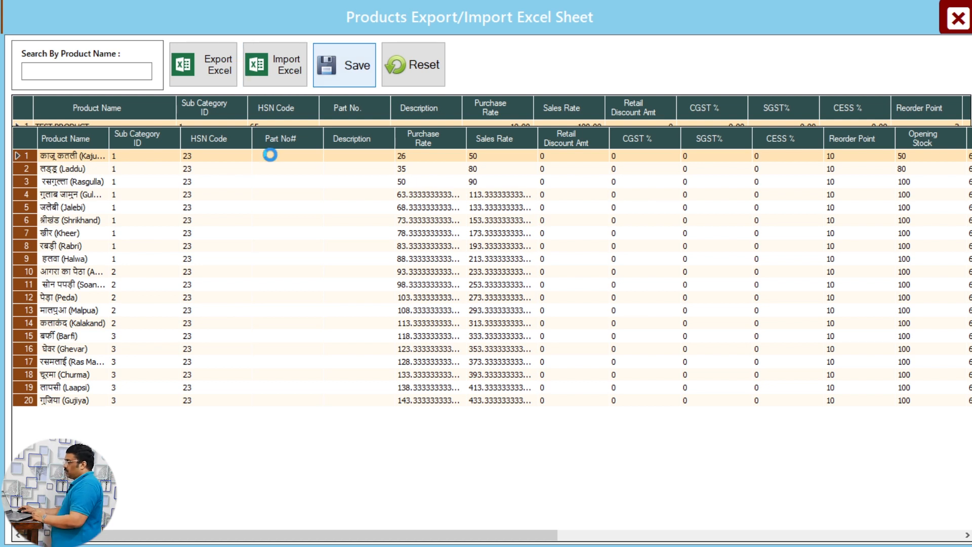
click(529, 314)
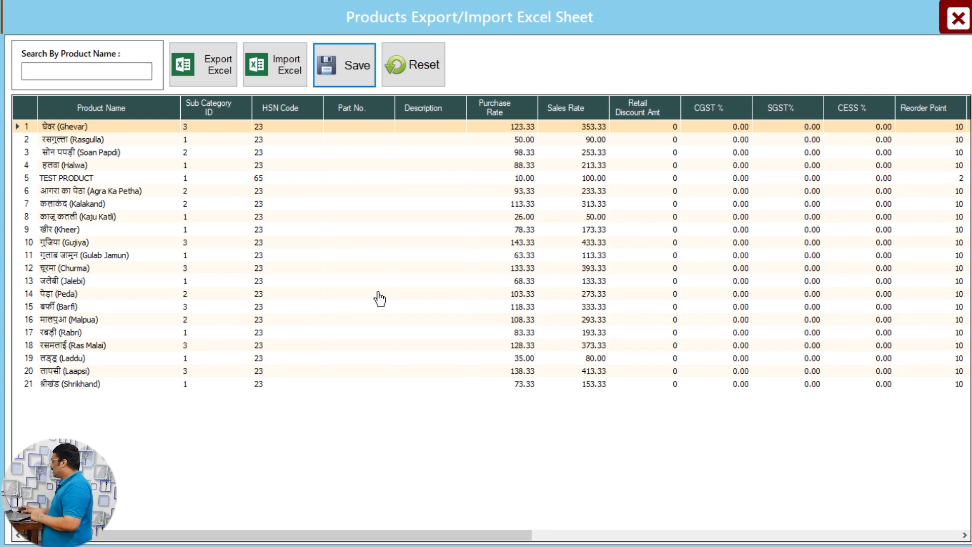
click(958, 18)
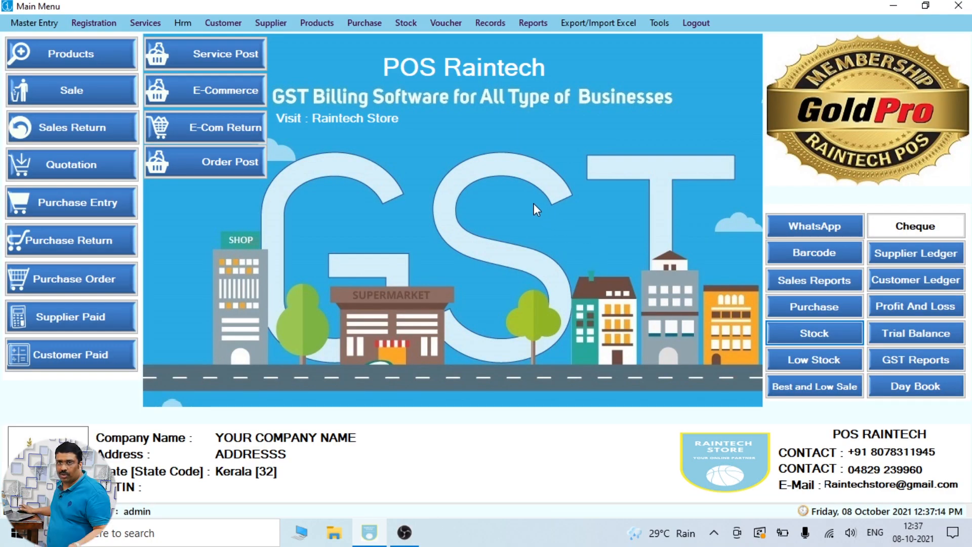
- Open Barcode Label Printing and set the number of copies for Ghevar to 1, keeping that product ticked
click(810, 250)
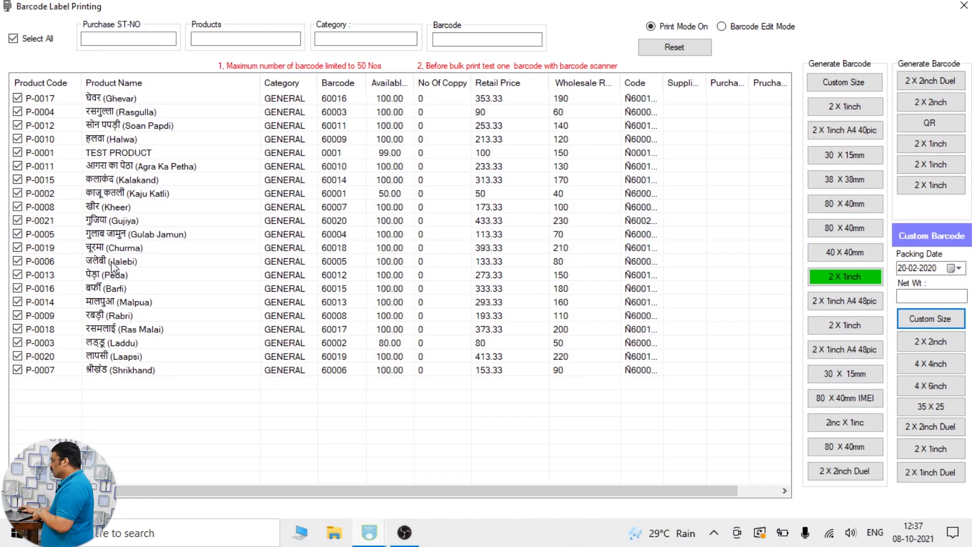
click(427, 100)
click(425, 98)
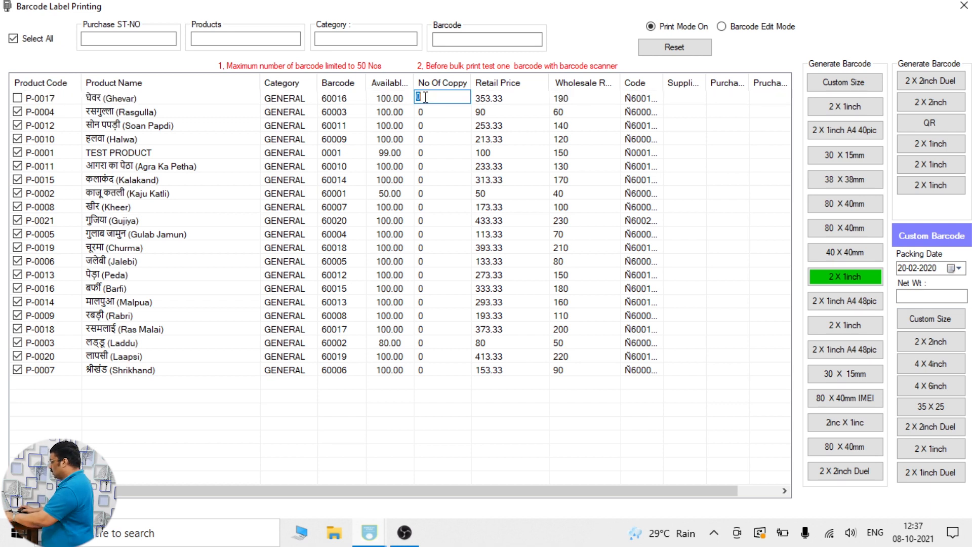
click(20, 102)
click(828, 86)
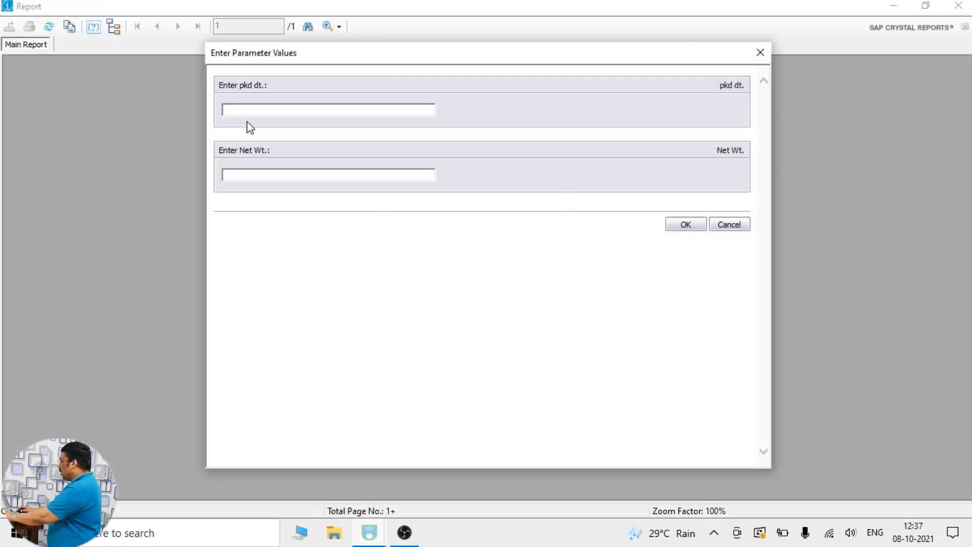
click(247, 110)
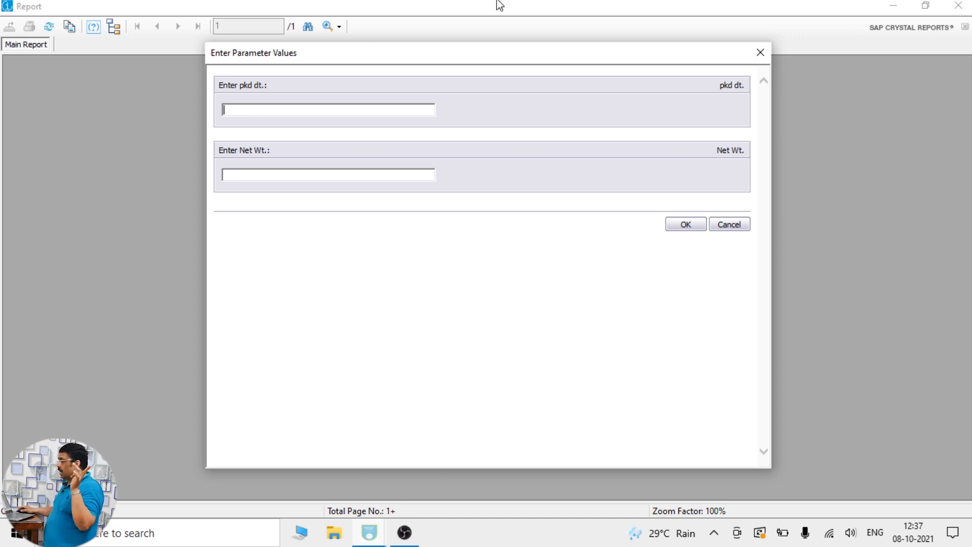
click(760, 53)
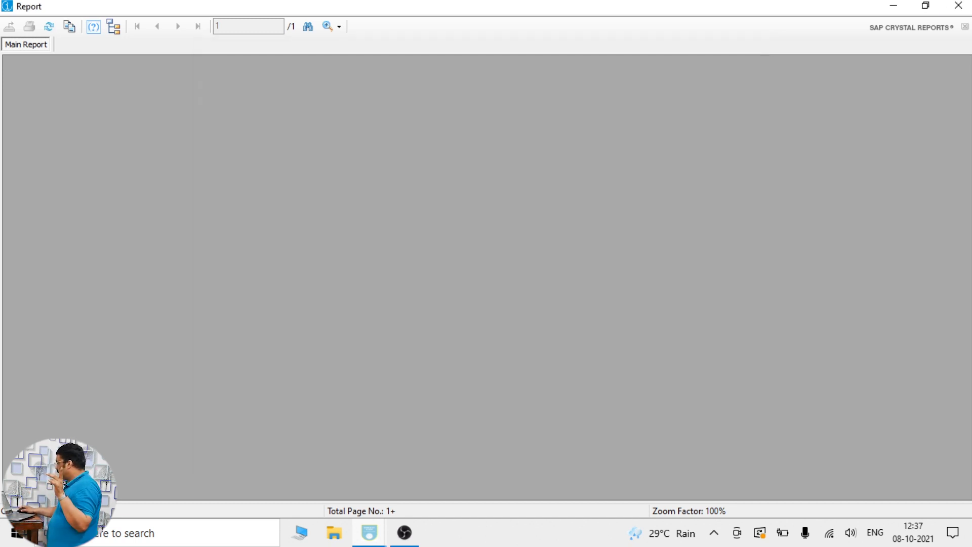
click(959, 6)
- Preview the Ghevar label with its expiry date in the Custom Barcode group's Custom Size format and close the report
click(923, 311)
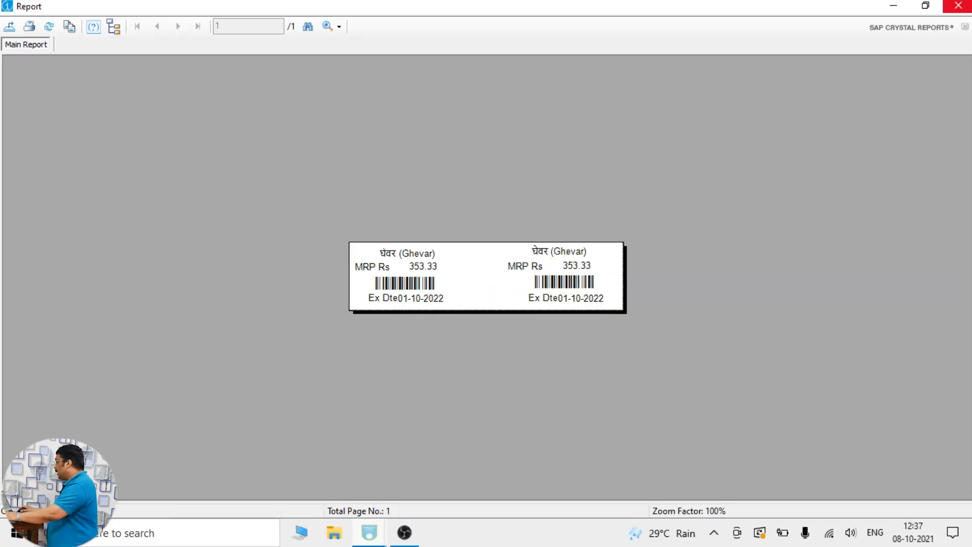
click(962, 6)
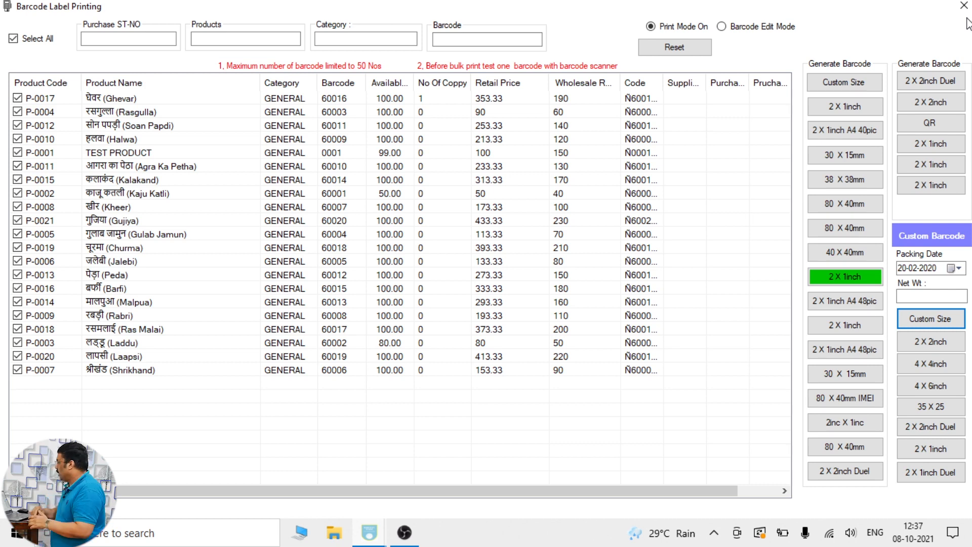
- Generate the custom-size Ghevar label with packed date 08 10 21 and net weight 100 GM, and view it at 200%
click(843, 82)
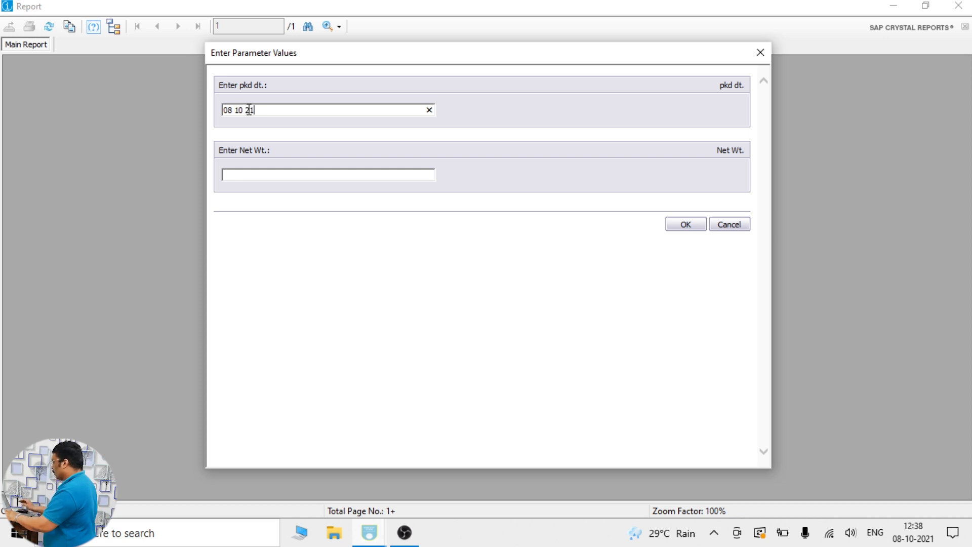
click(263, 176)
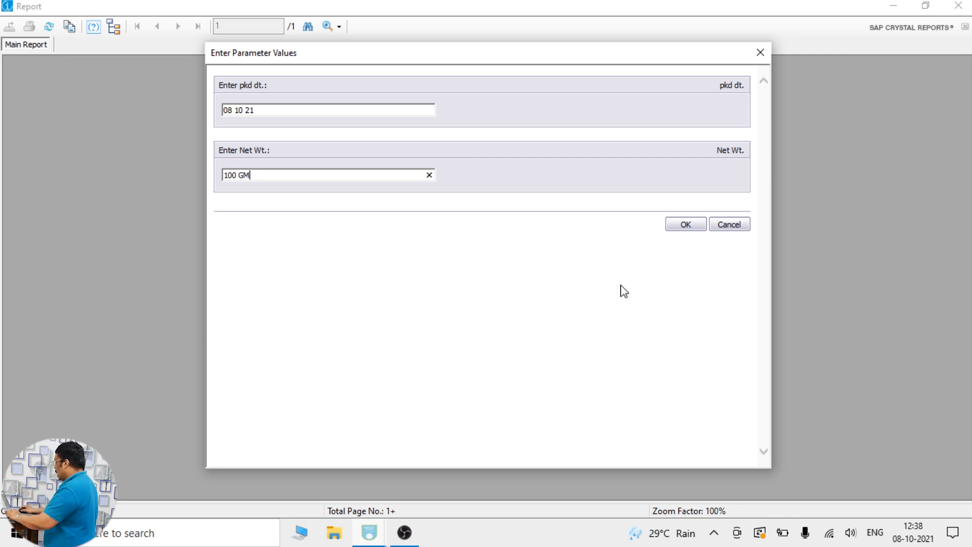
click(691, 229)
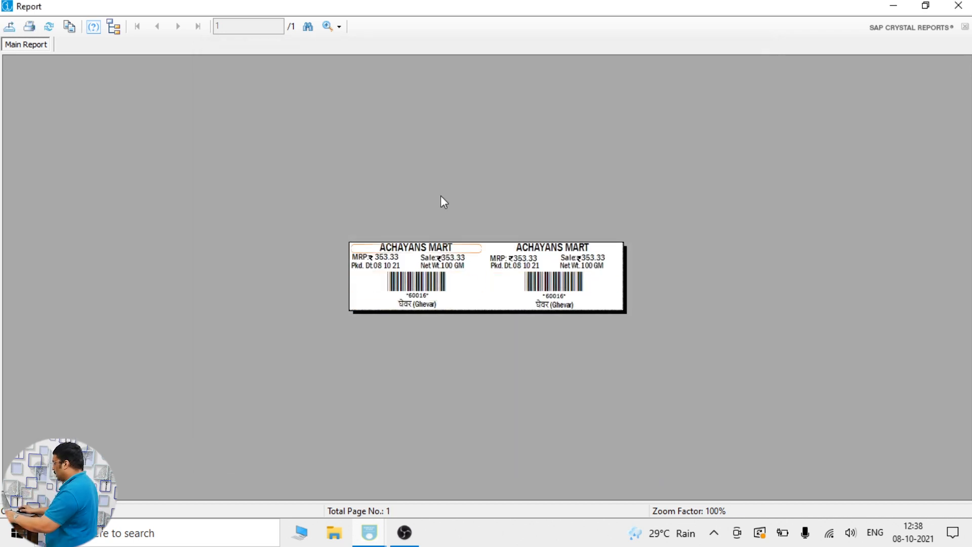
click(338, 27)
click(357, 107)
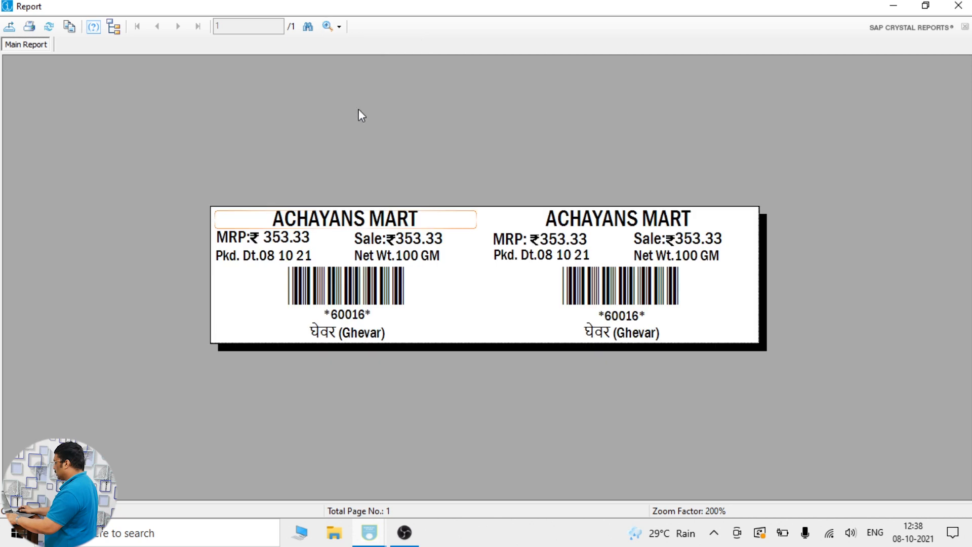
click(693, 257)
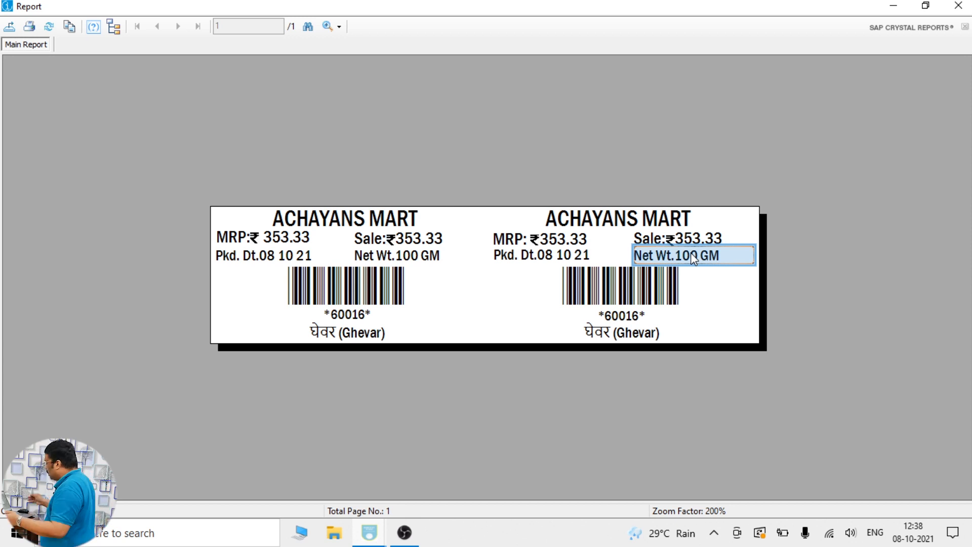
- Print the barcode label on the TSC TE244 printer using the BARCODE 4 X1 (100.0 mm x 25.0 mm) stock in portrait orientation
click(30, 27)
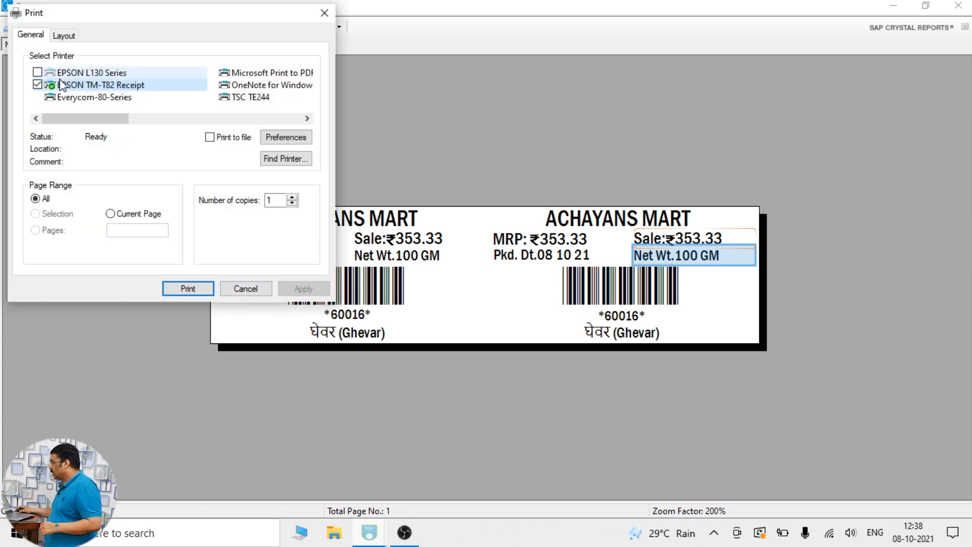
click(250, 97)
click(286, 137)
click(173, 124)
click(175, 169)
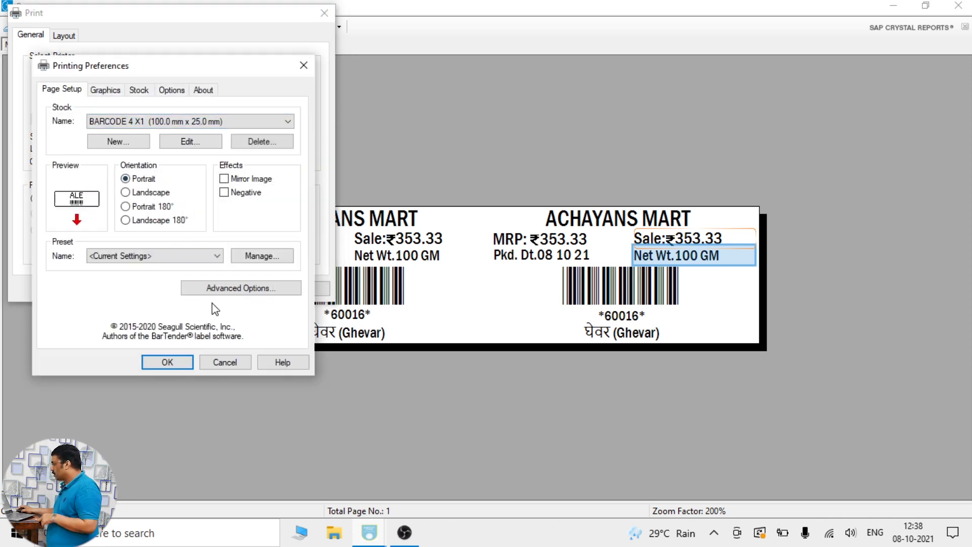
click(168, 362)
click(304, 289)
click(194, 289)
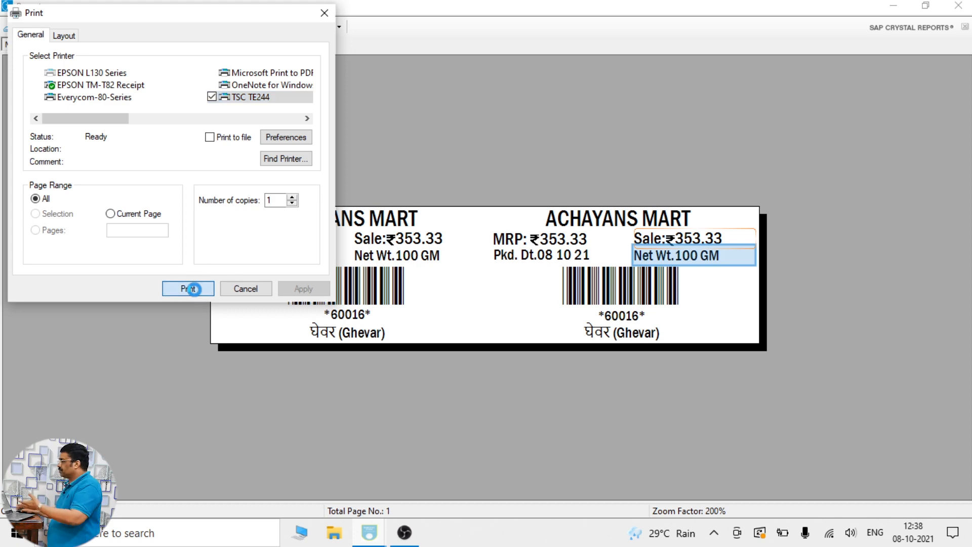
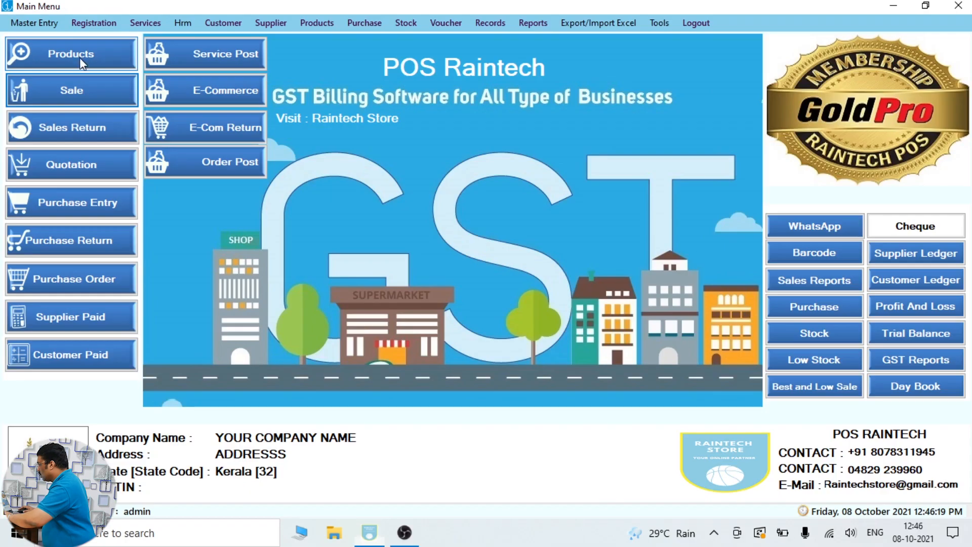
- Start a new product entry named BUSKET and set its tax type to GST
click(157, 101)
click(157, 80)
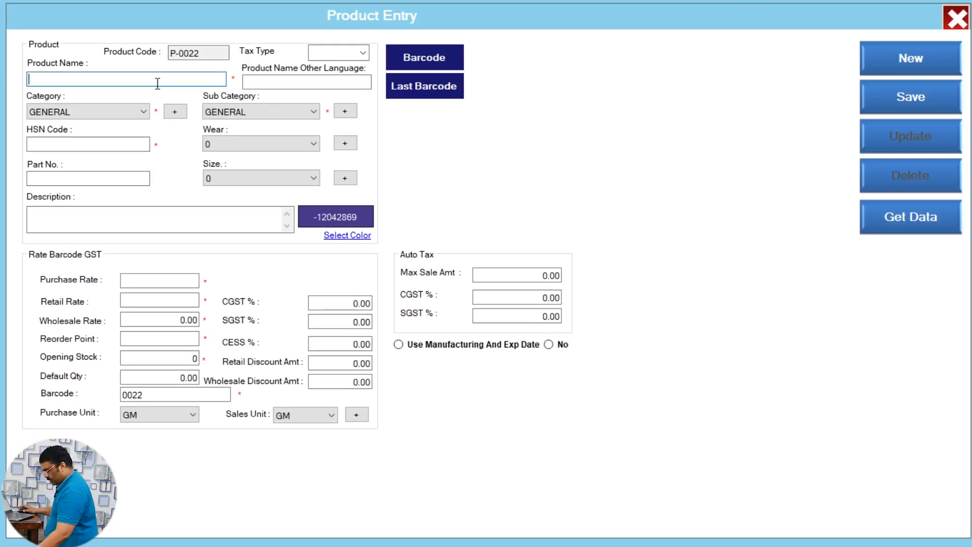
text(BUSKET)
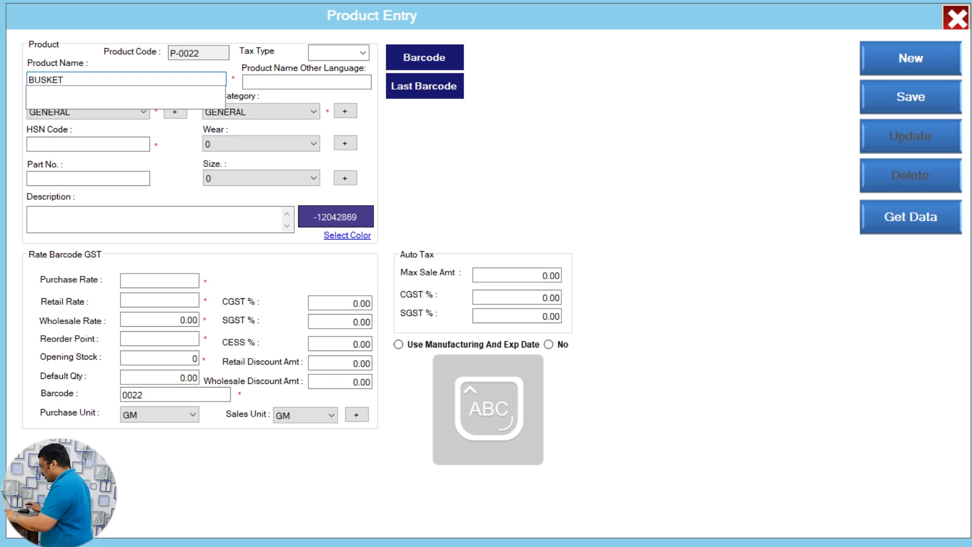
key(Tab)
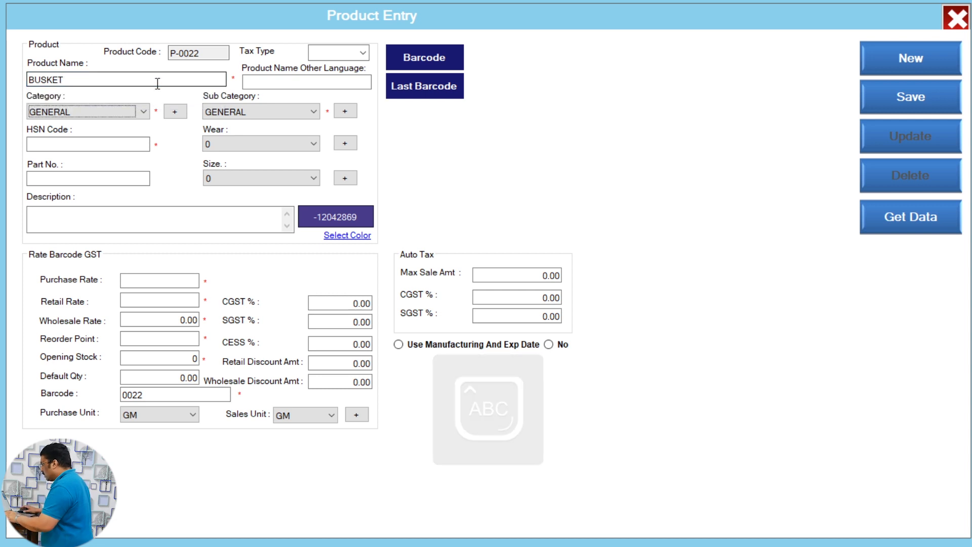
click(363, 54)
click(324, 64)
- Enter HSN code 12 for the product and choose WEST SWEETS as its sub category
click(93, 141)
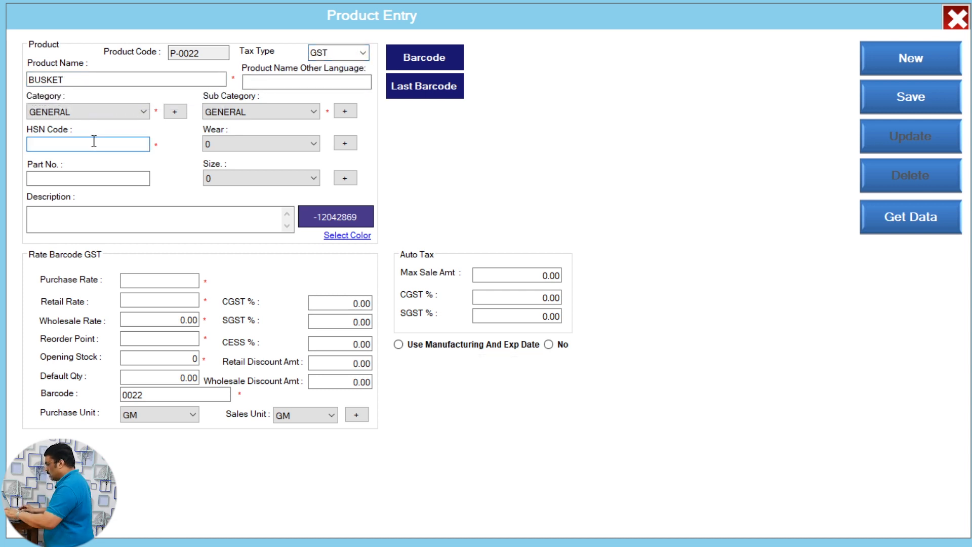
click(284, 112)
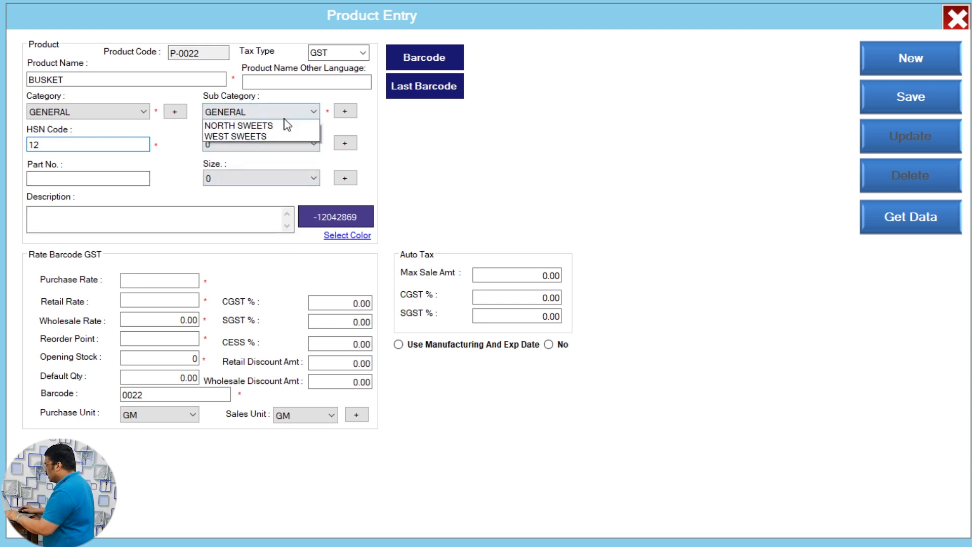
click(277, 136)
click(285, 113)
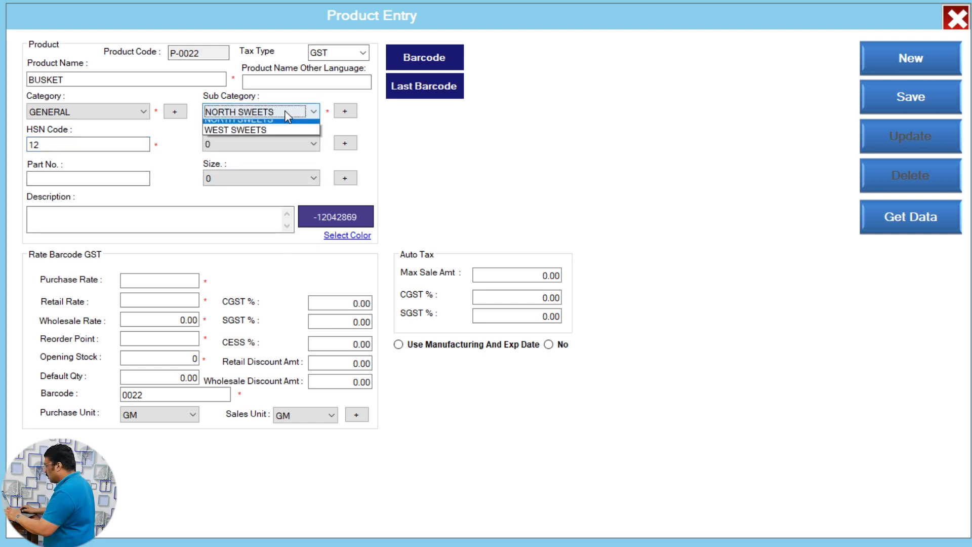
click(274, 148)
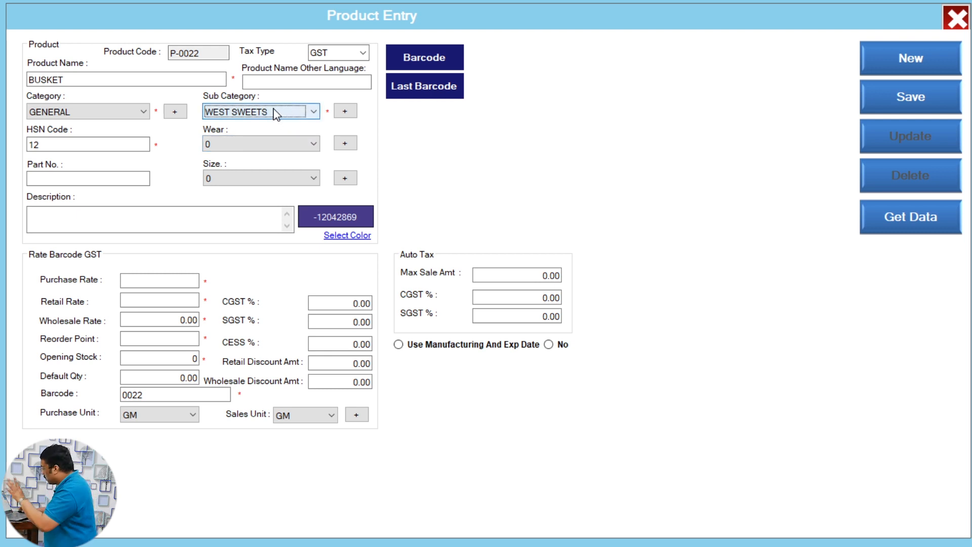
- Set the product's purchase rate to 100, retail rate to 200, reorder point to 1 and opening stock to 100
click(184, 277)
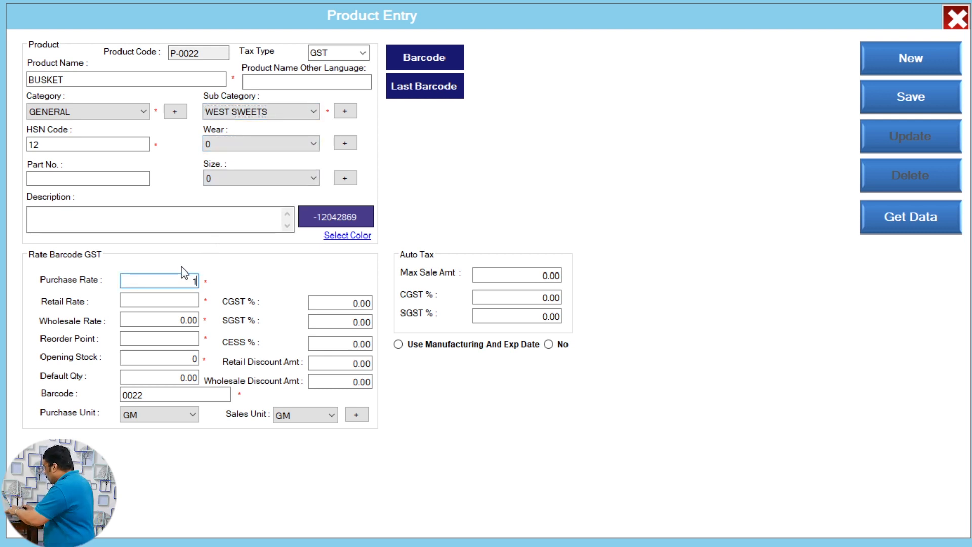
text(100)
click(180, 302)
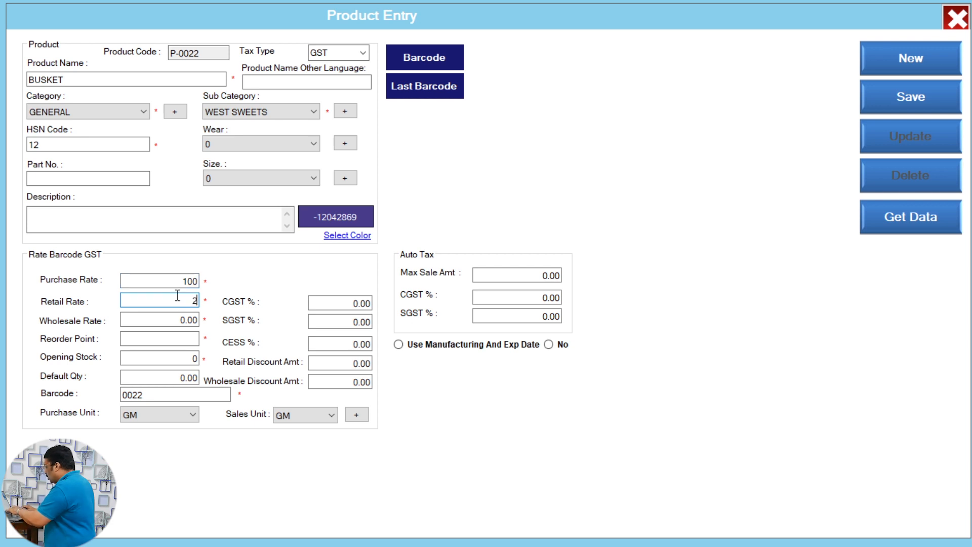
text(200)
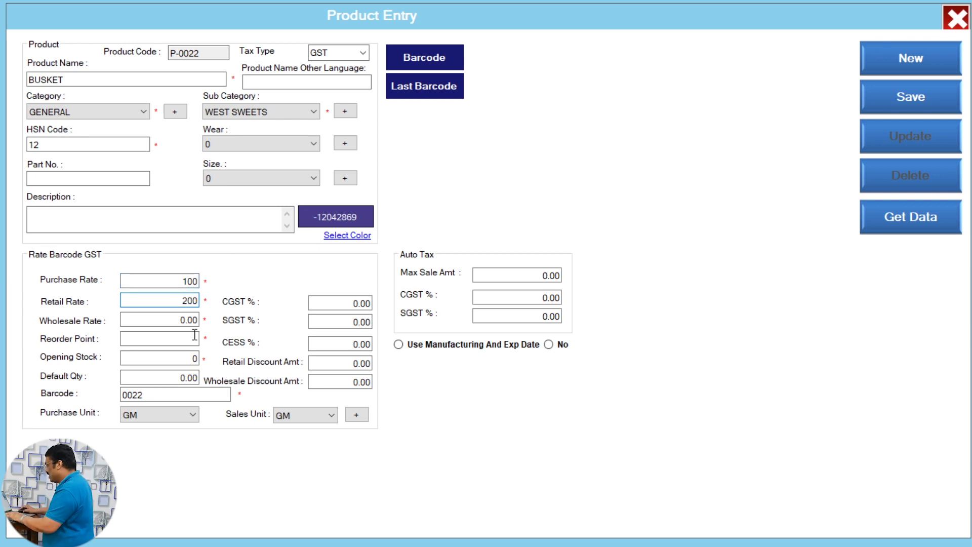
click(171, 334)
text(1)
key(Tab)
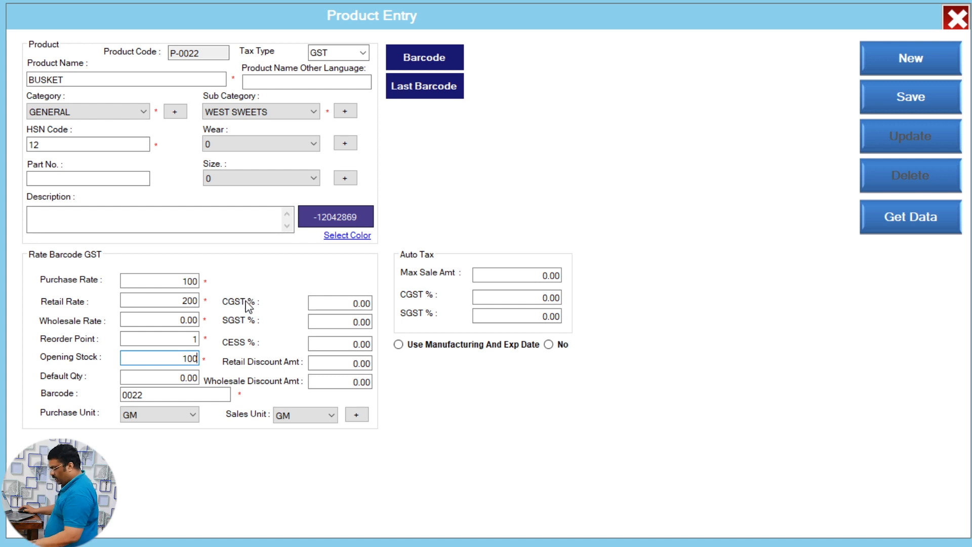
text(100)
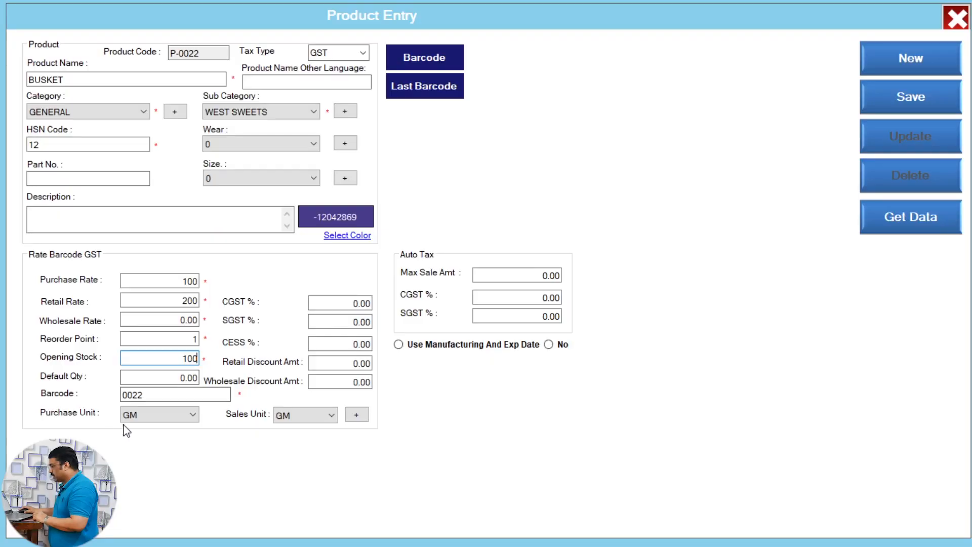
- Set both the purchase unit and the sales unit of BUSKET to PCS
click(140, 418)
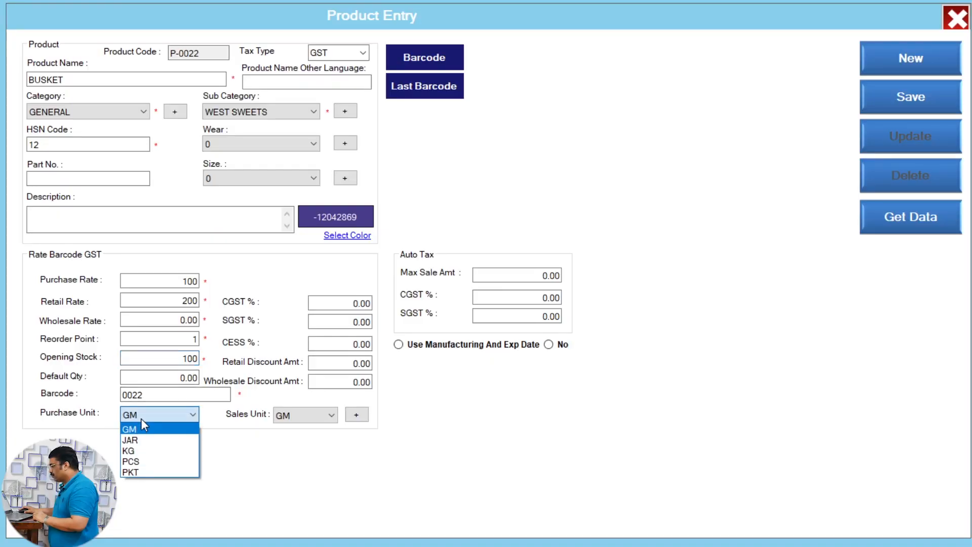
click(161, 465)
click(331, 415)
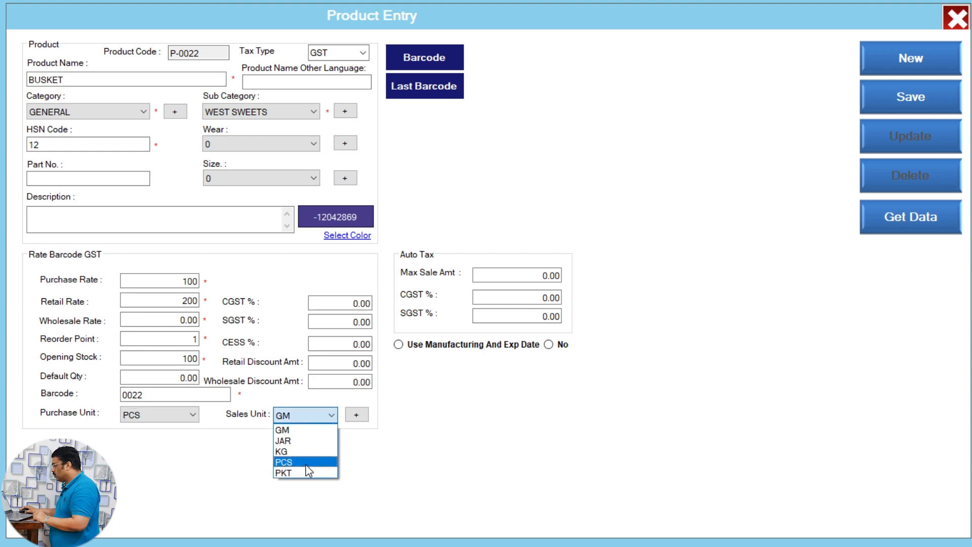
click(306, 463)
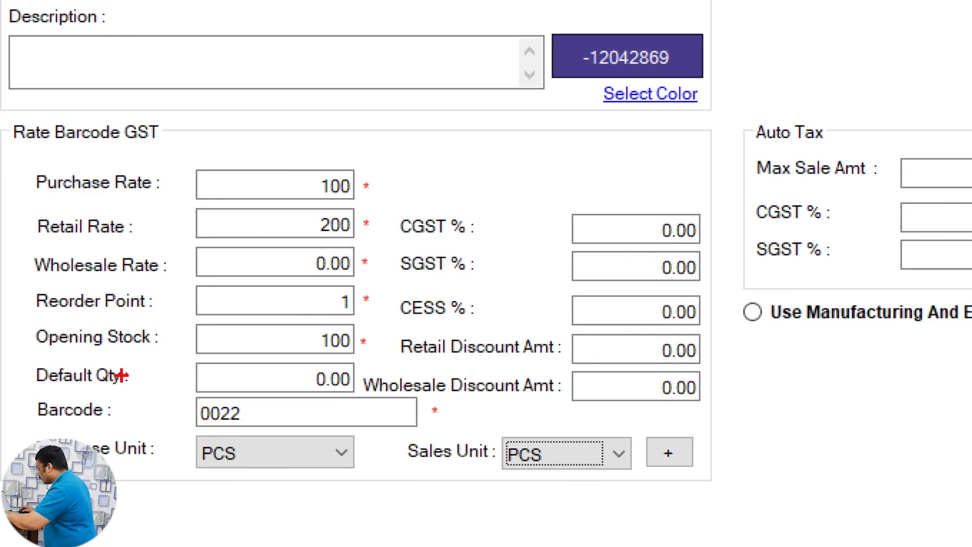
drag(17, 394, 419, 433)
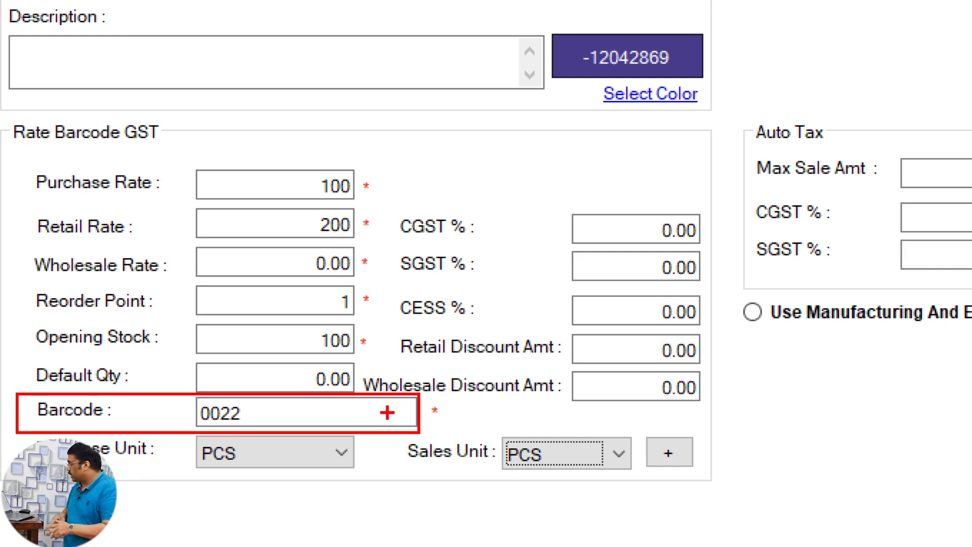
key(Escape)
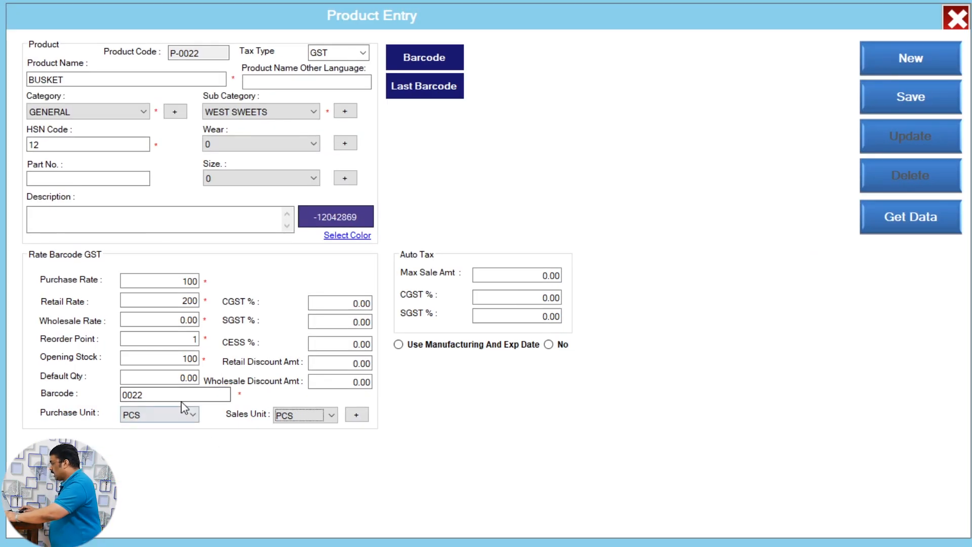
drag(306, 413, 3, 422)
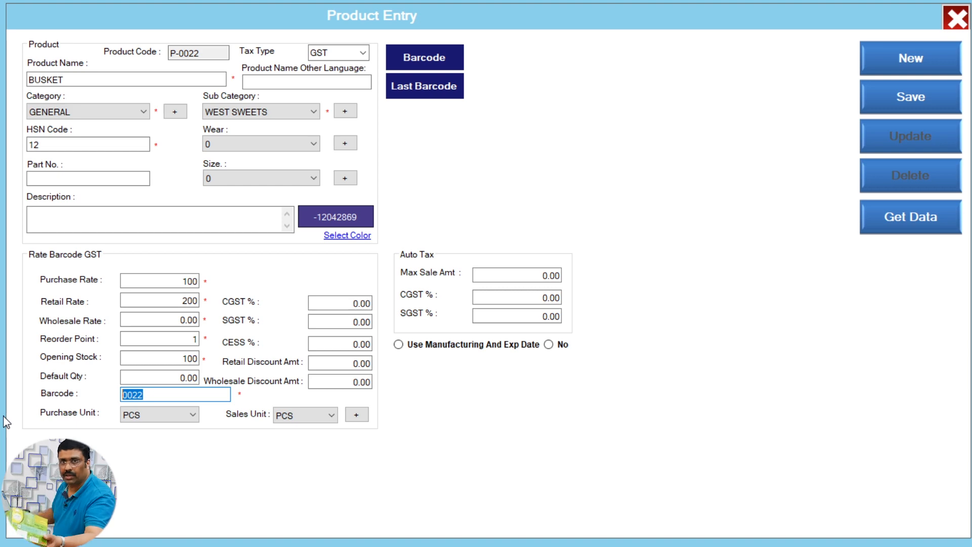
text(8901725113032)
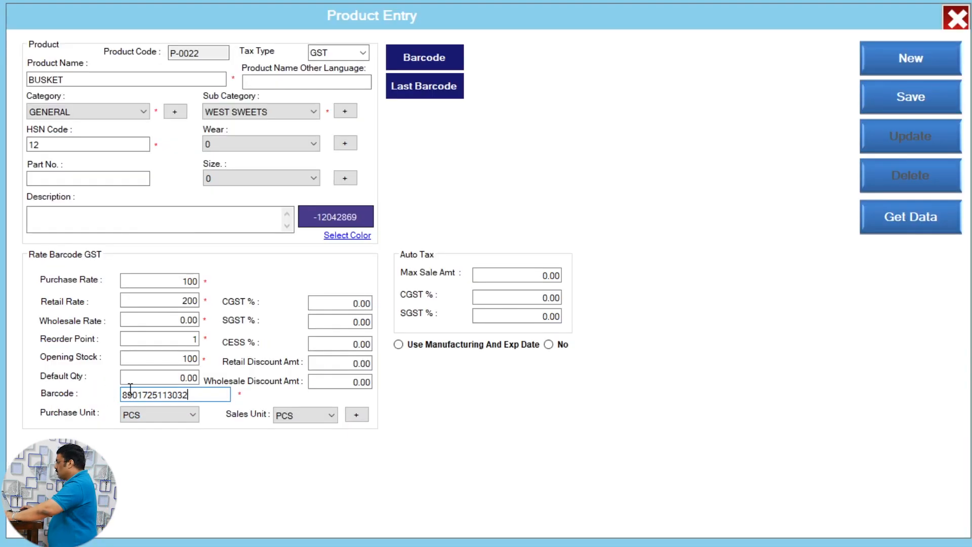
- Enable manufacturing and expiry dates for BUSKET, save the product and close Product Entry
click(324, 302)
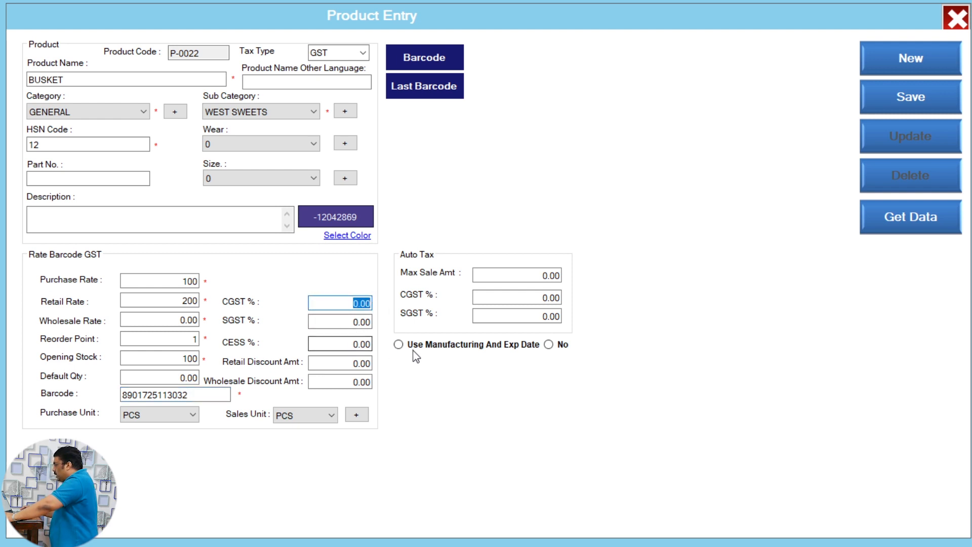
click(398, 344)
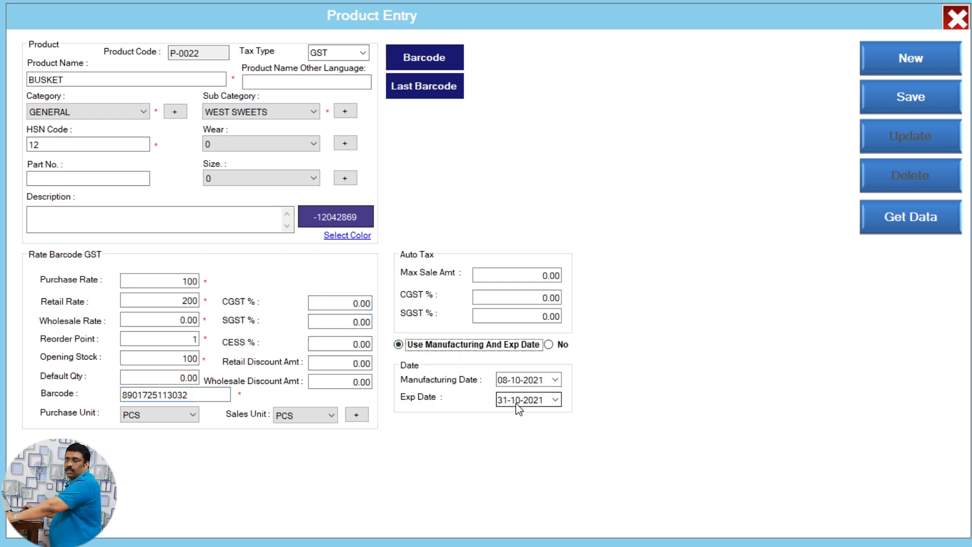
click(921, 99)
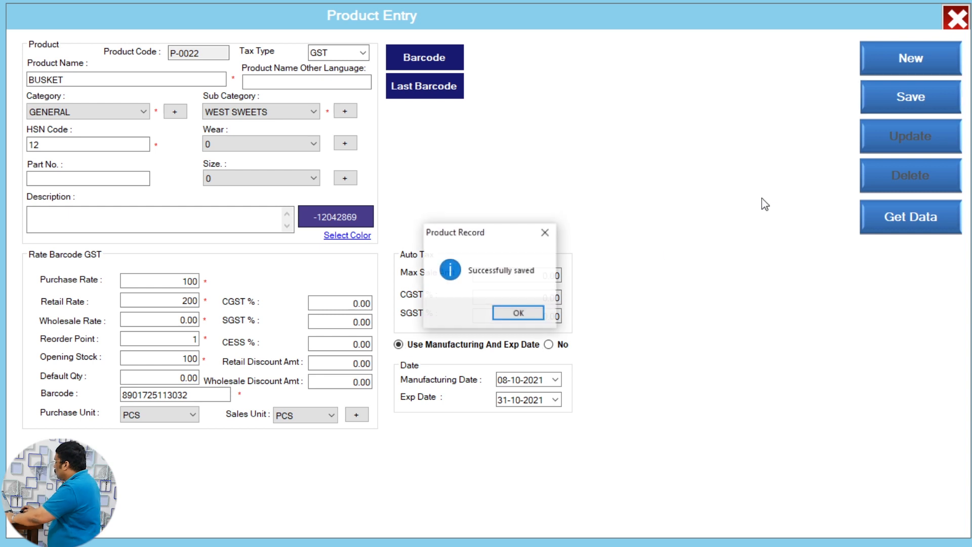
click(519, 312)
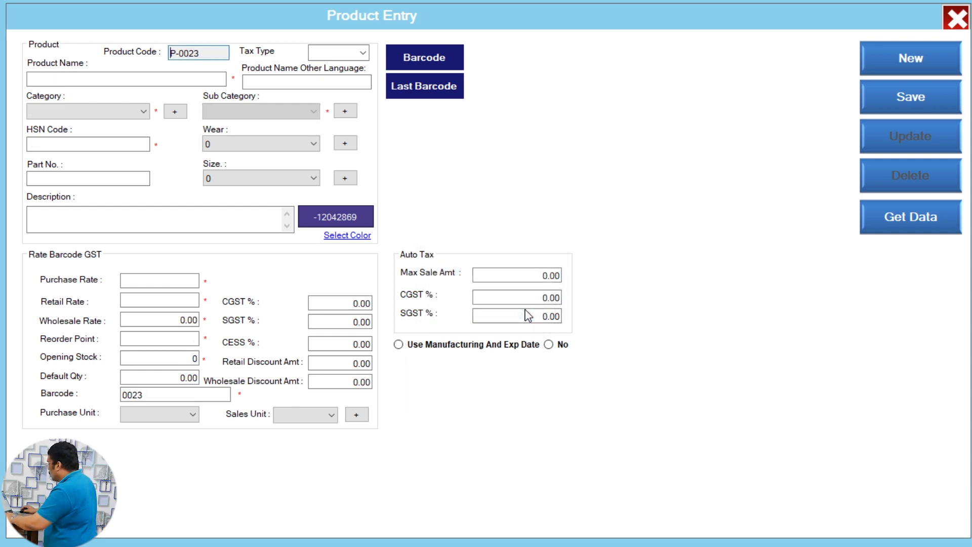
click(960, 18)
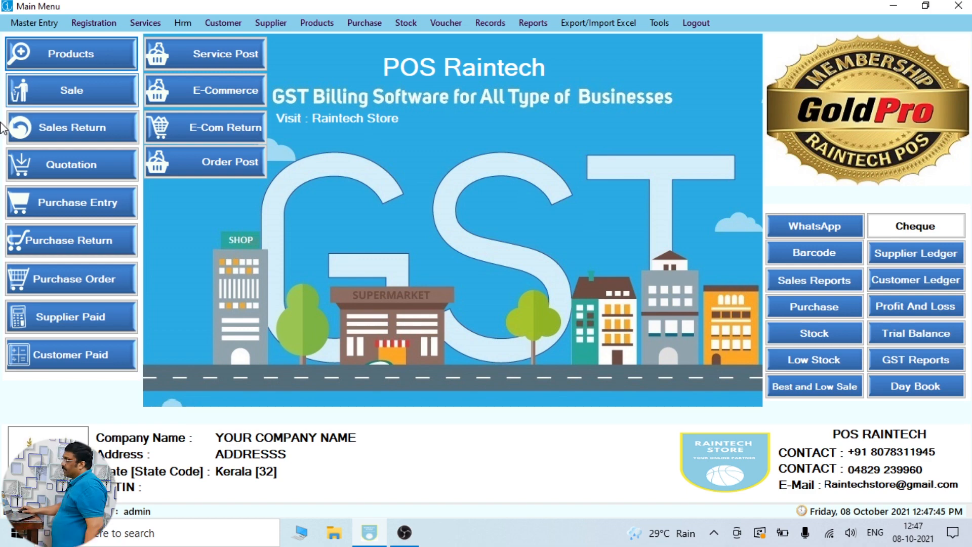
key(ctrl+1)
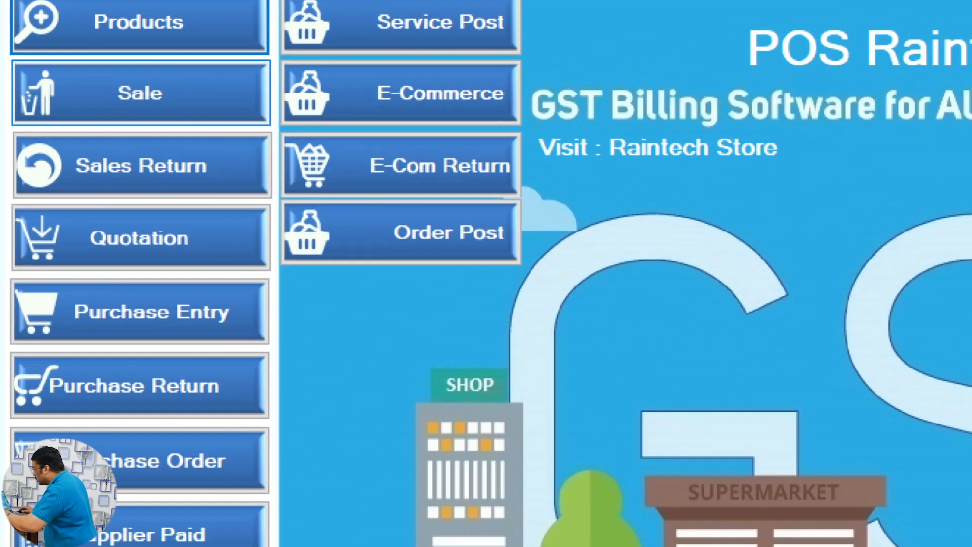
click(61, 85)
drag(63, 65, 195, 120)
key(Escape)
click(78, 96)
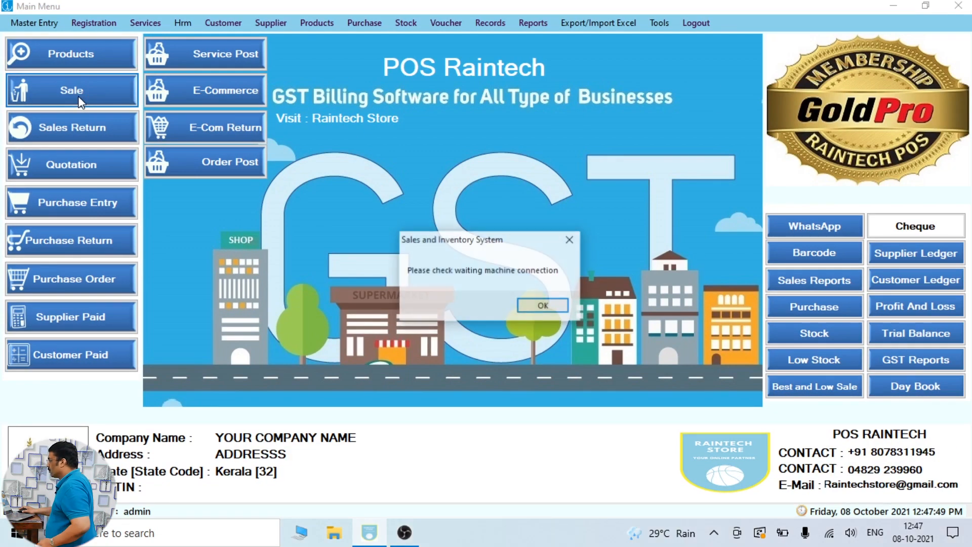
click(543, 306)
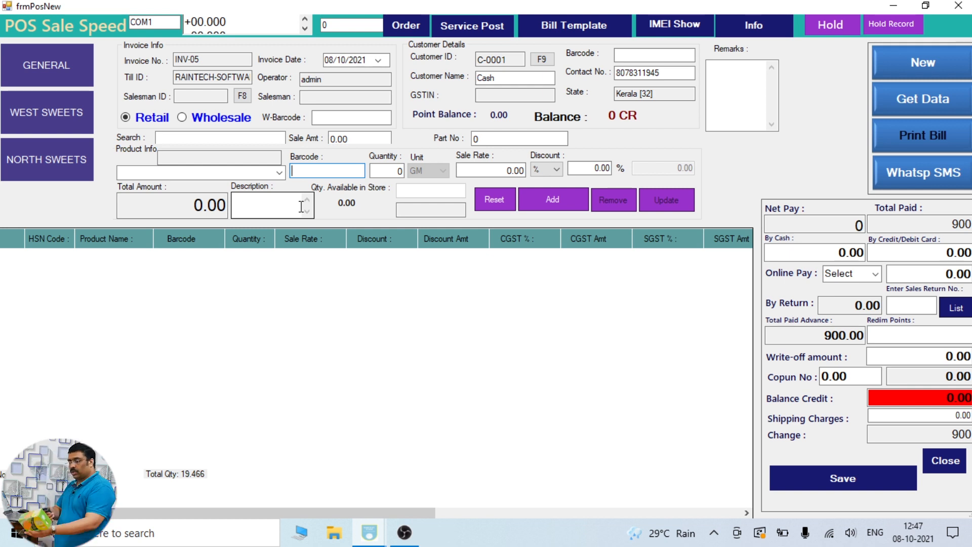
text(8901725113032)
key(Return)
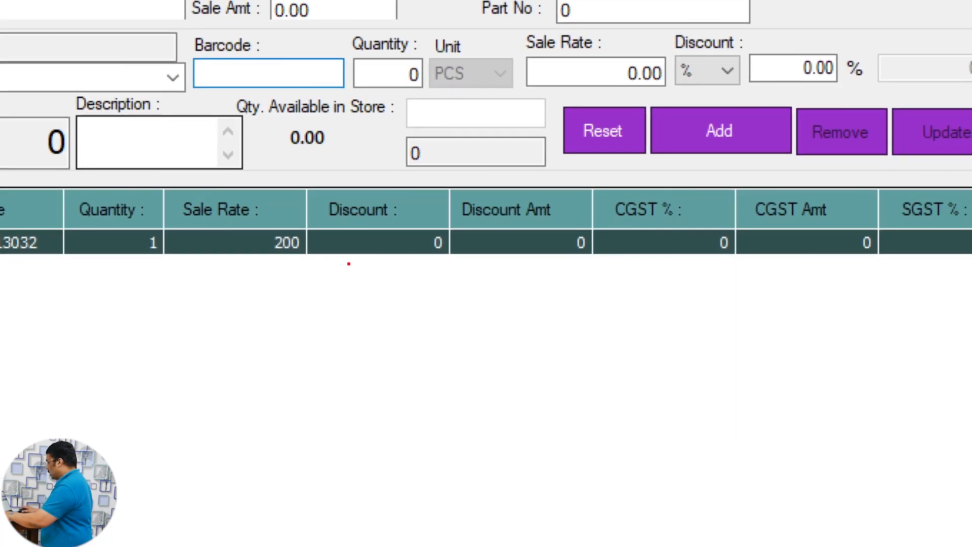
drag(310, 229, 346, 270)
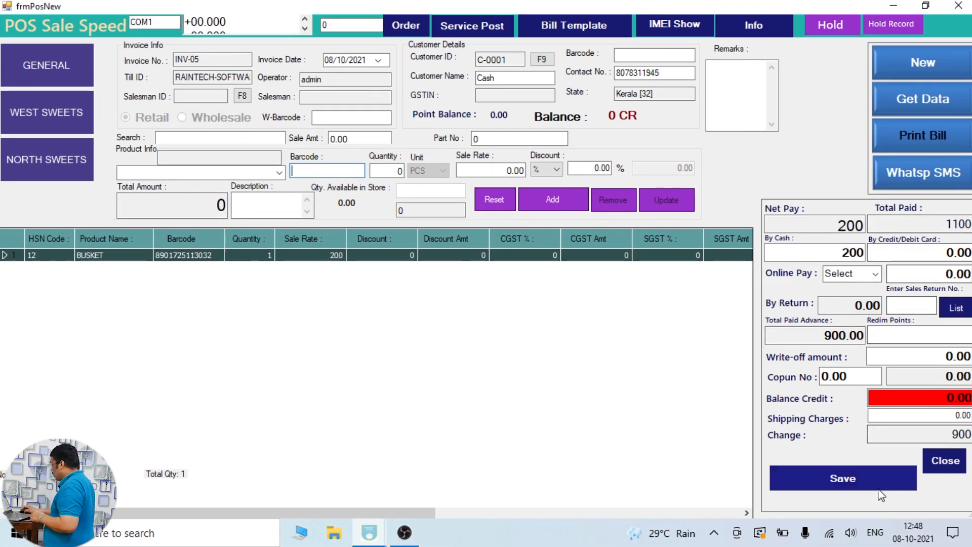
- Save the BUSKET sale bill and return to the main menu
click(842, 479)
key(Return)
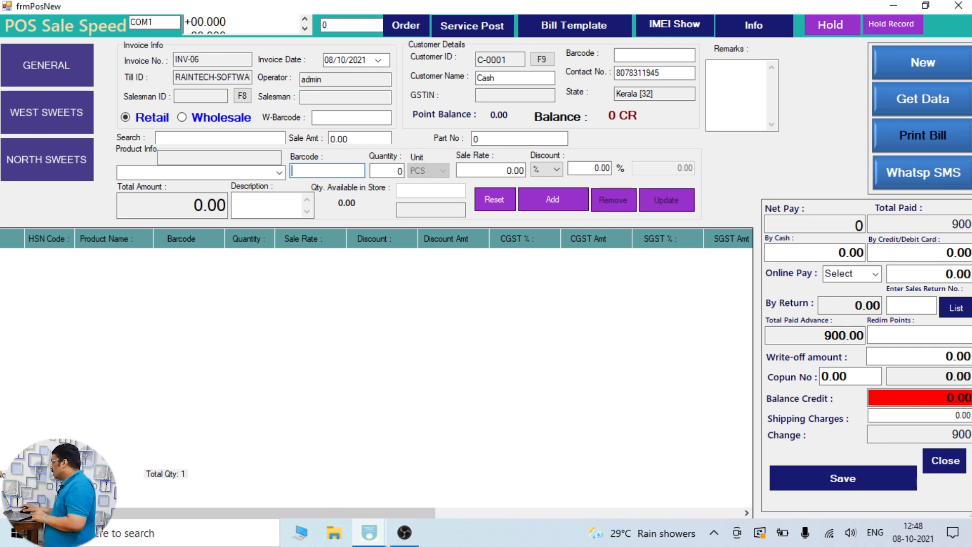
click(958, 5)
click(545, 310)
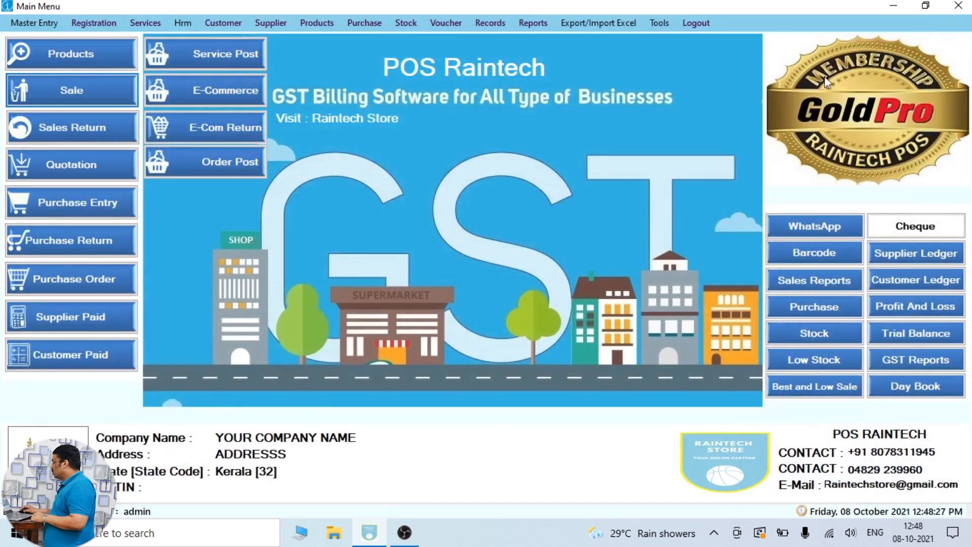
- In the company record, set Whatsp Use to Yes, enable the Whatsapp option, update the record and close it
click(34, 23)
click(38, 37)
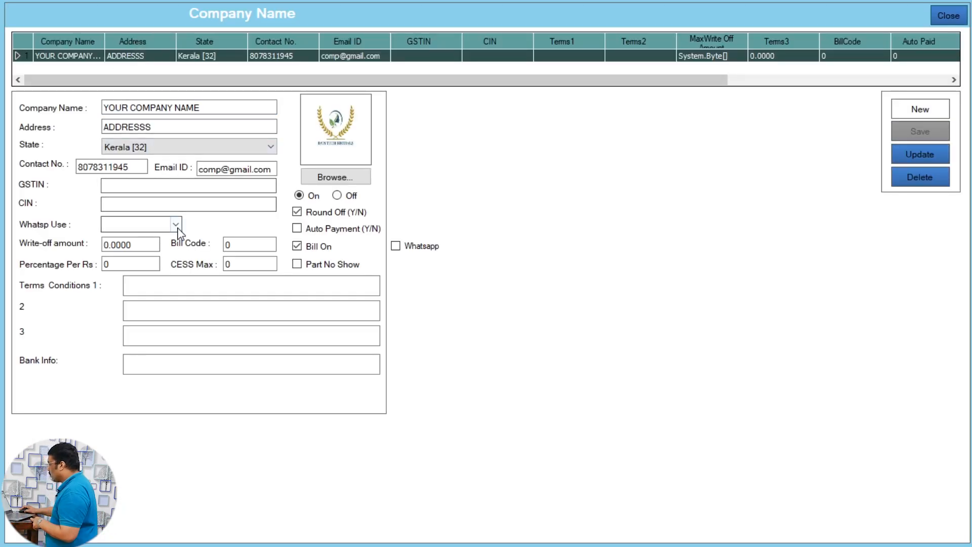
click(177, 225)
click(152, 249)
click(396, 247)
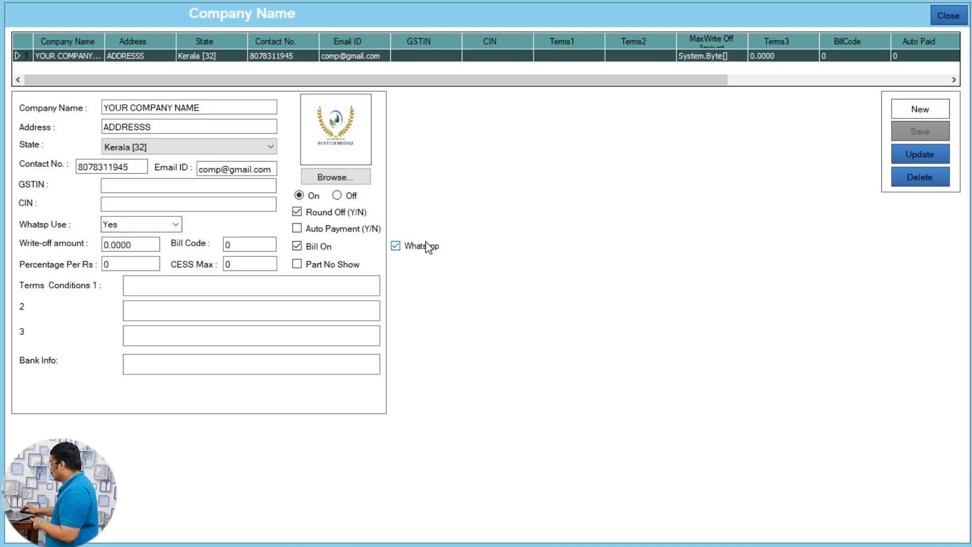
click(907, 156)
click(527, 312)
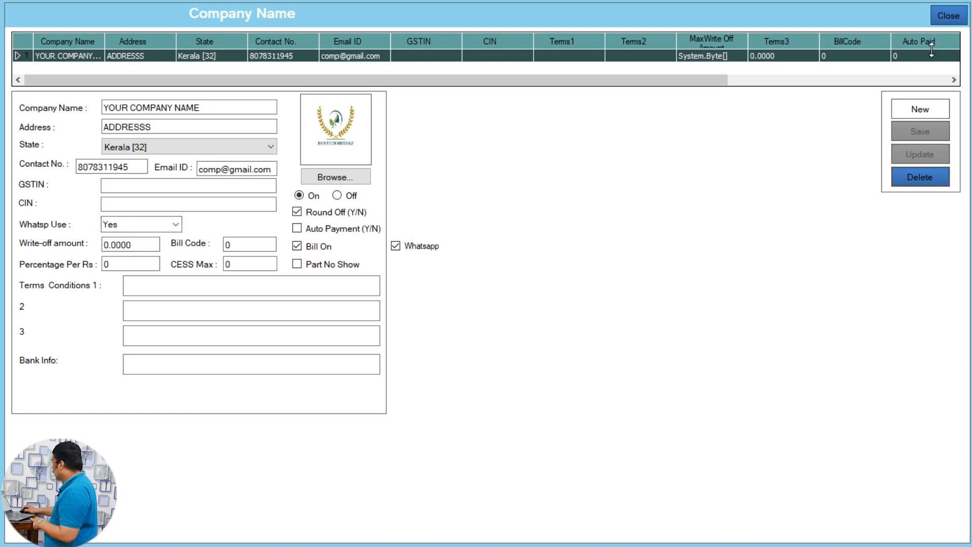
click(949, 16)
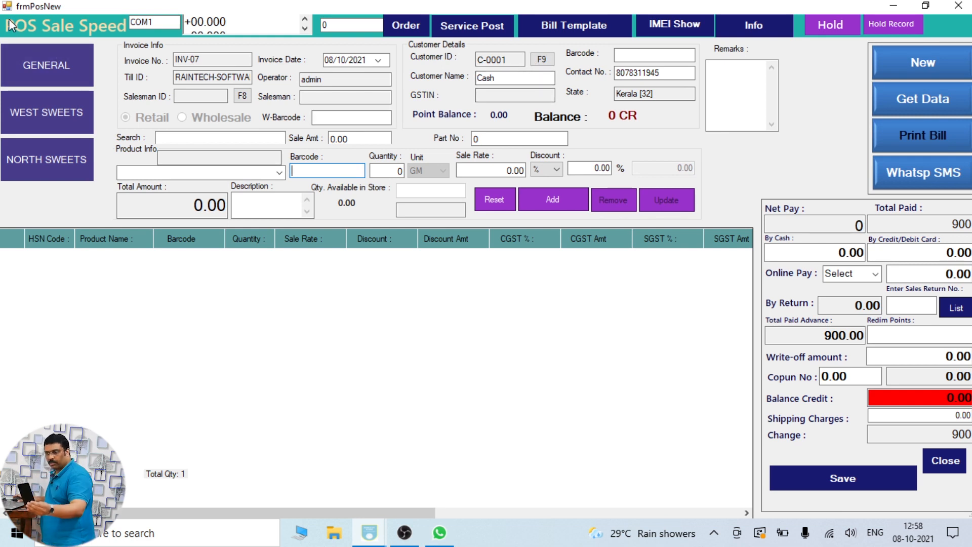
- Add one of each General category product to the bill, with Halwa twice, plus one Kalakand from West Sweets
click(48, 66)
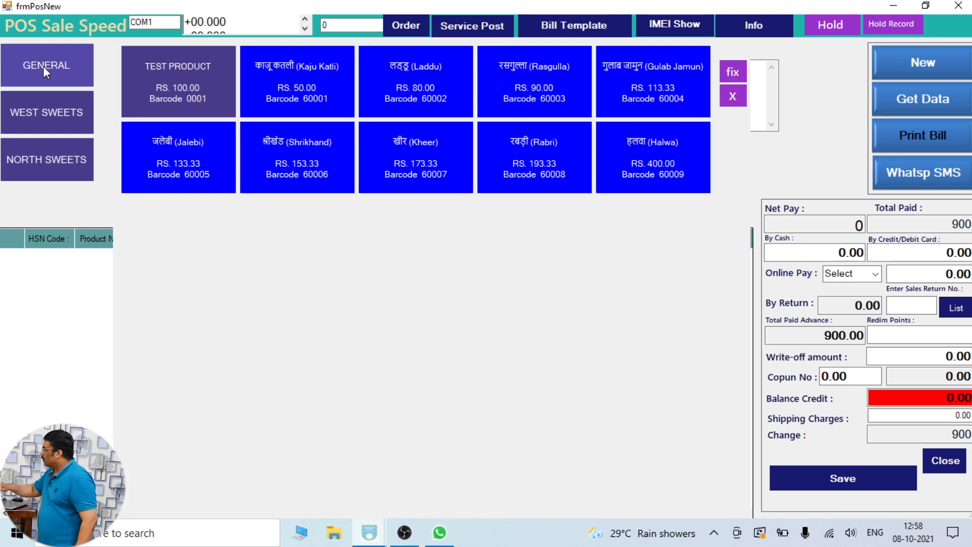
click(654, 81)
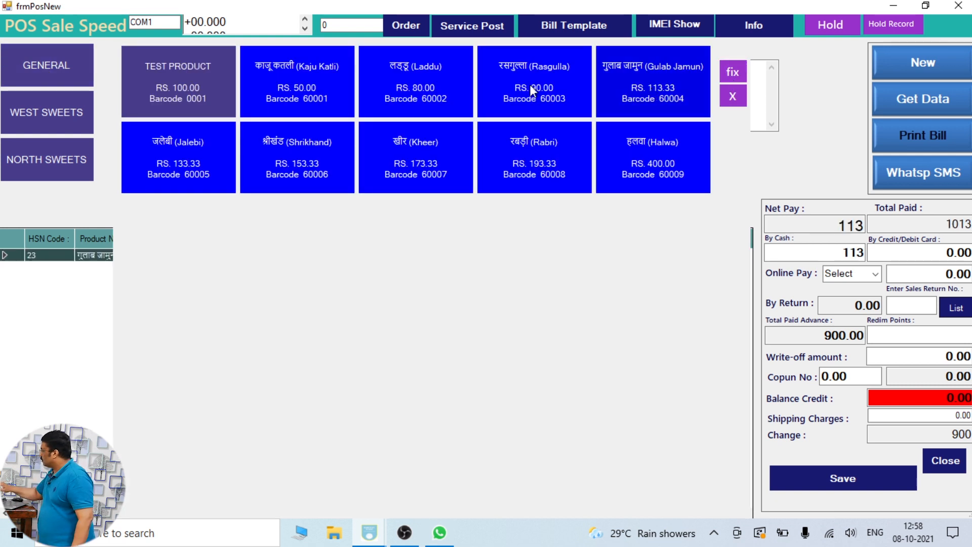
click(530, 84)
click(416, 83)
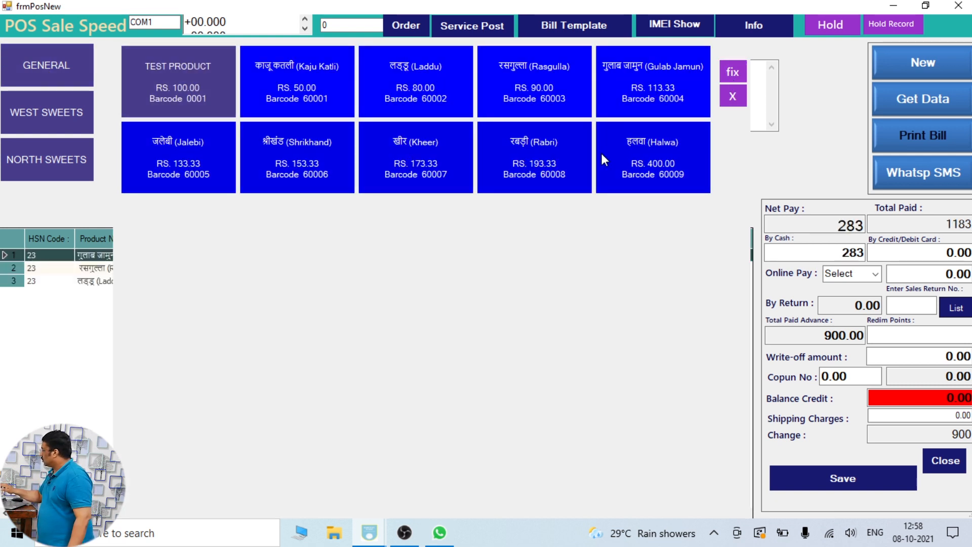
double_click(691, 148)
click(733, 96)
click(46, 113)
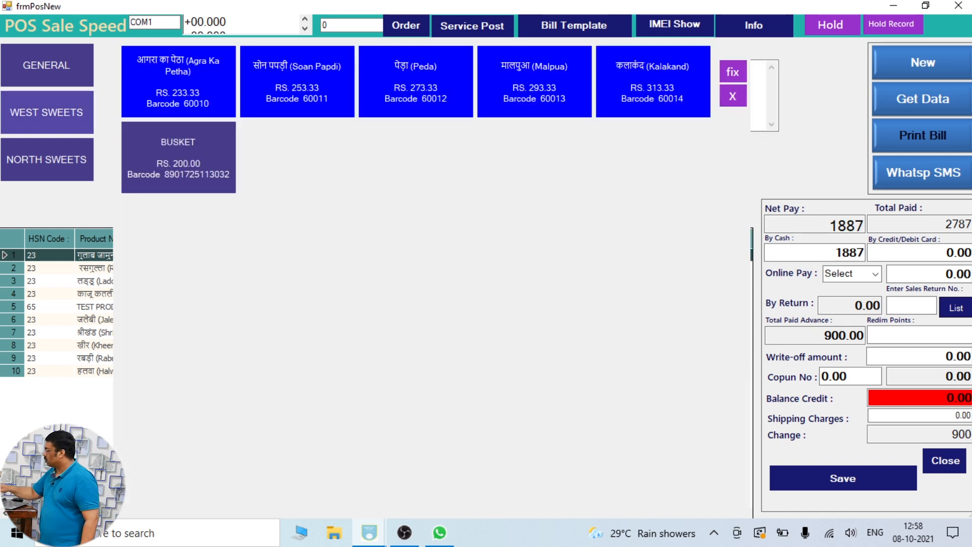
click(653, 81)
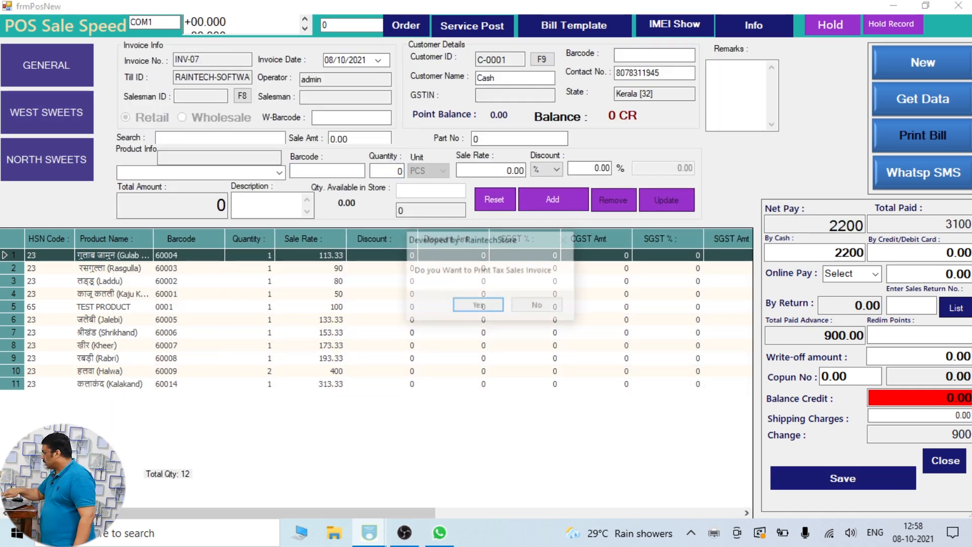
- Accept printing the tax sales invoice for the sweets bill and send the bill message to the customer on WhatsApp
key(Return)
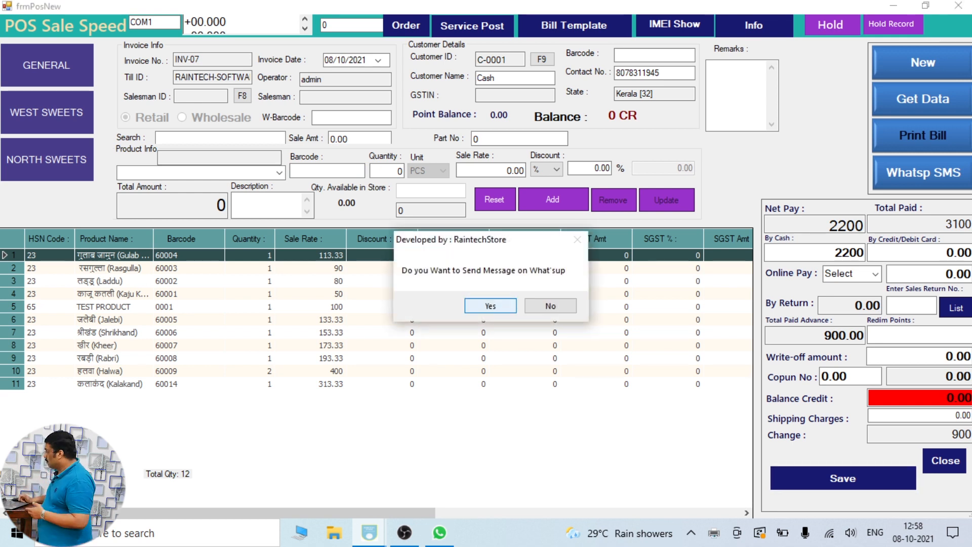
key(Return)
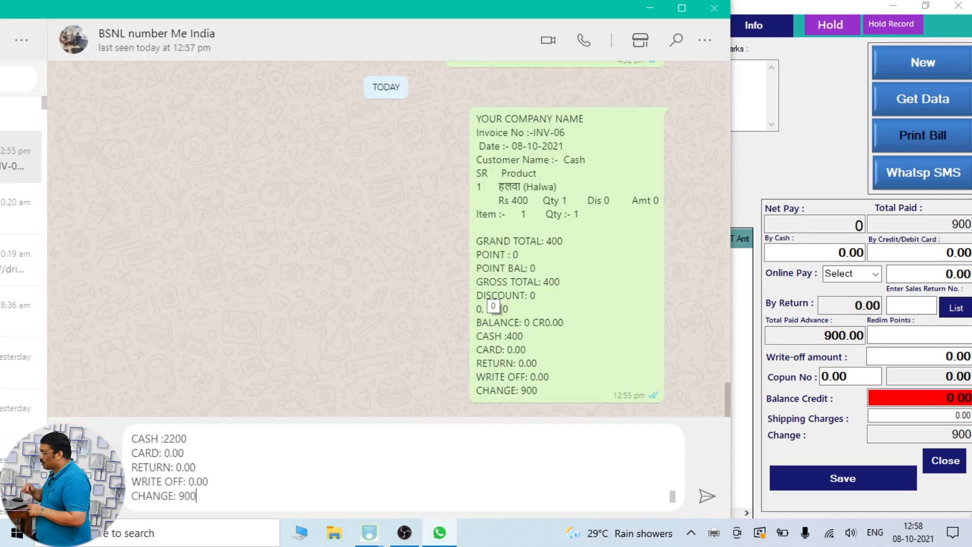
key(Return)
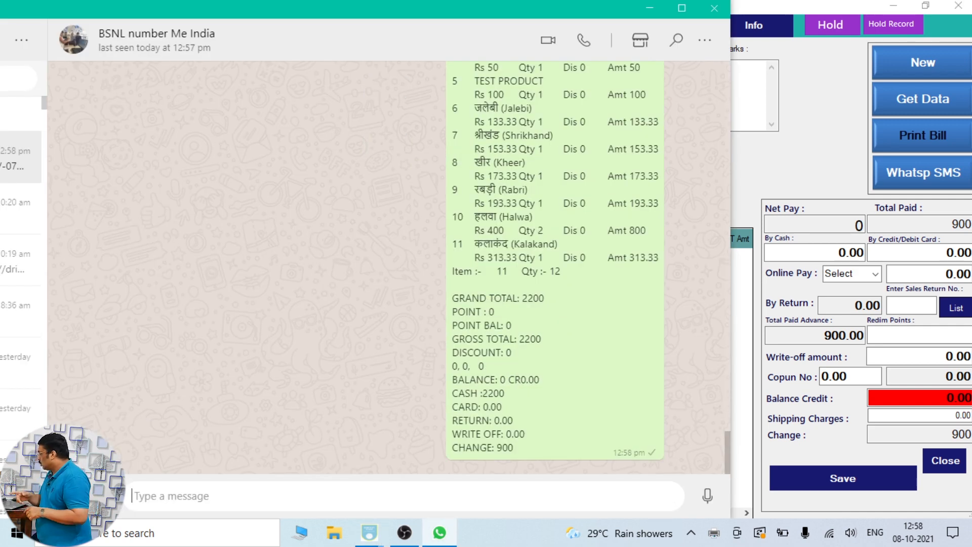